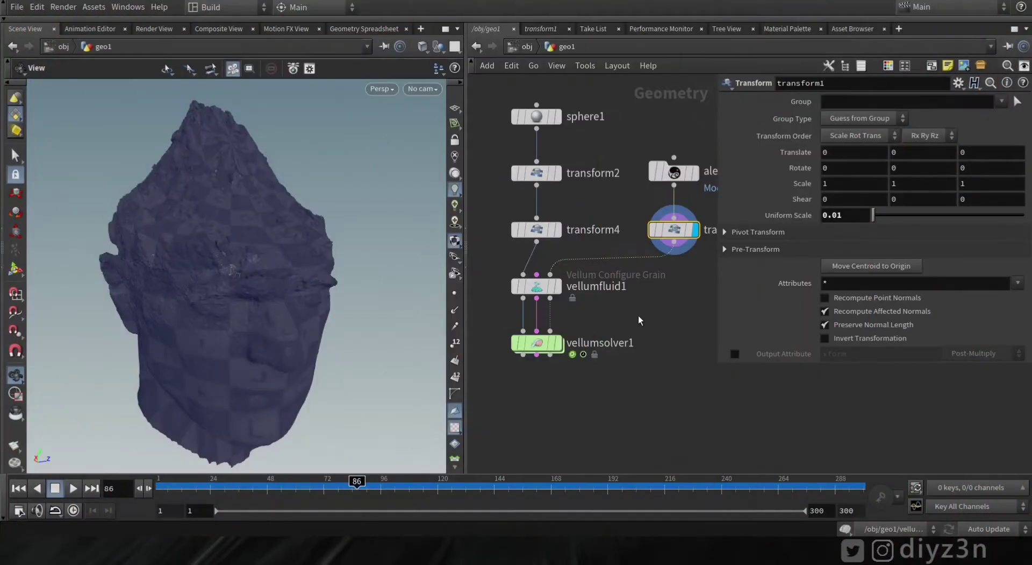
# Orbit the rock and move the display flag through sphere1, transform2 and transform4
pyautogui.moveTo(279, 236); pyautogui.dragTo(249, 258)
pyautogui.moveTo(207, 214); pyautogui.dragTo(281, 158)
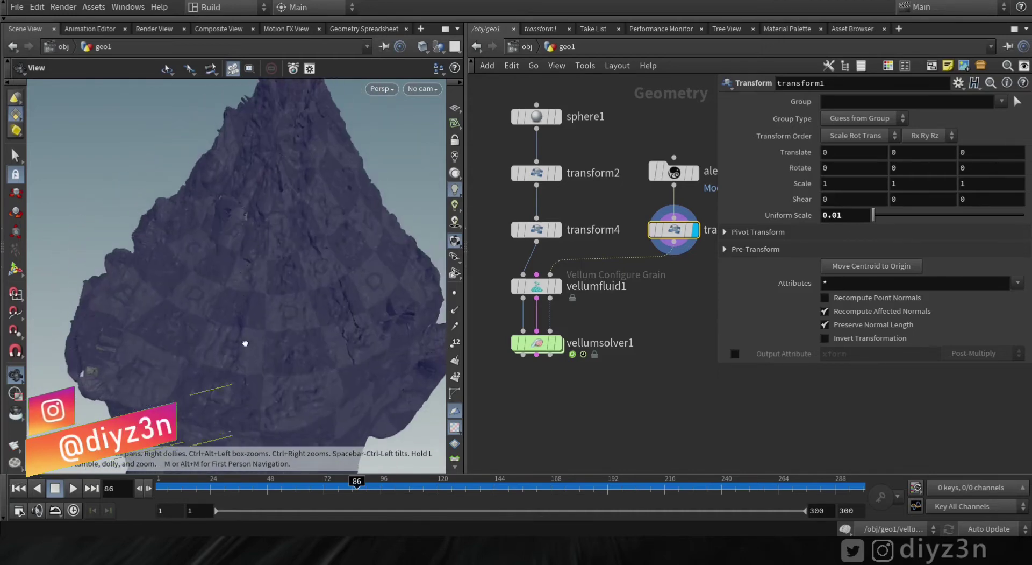
pyautogui.moveTo(245, 343); pyautogui.dragTo(253, 301)
pyautogui.click(557, 116)
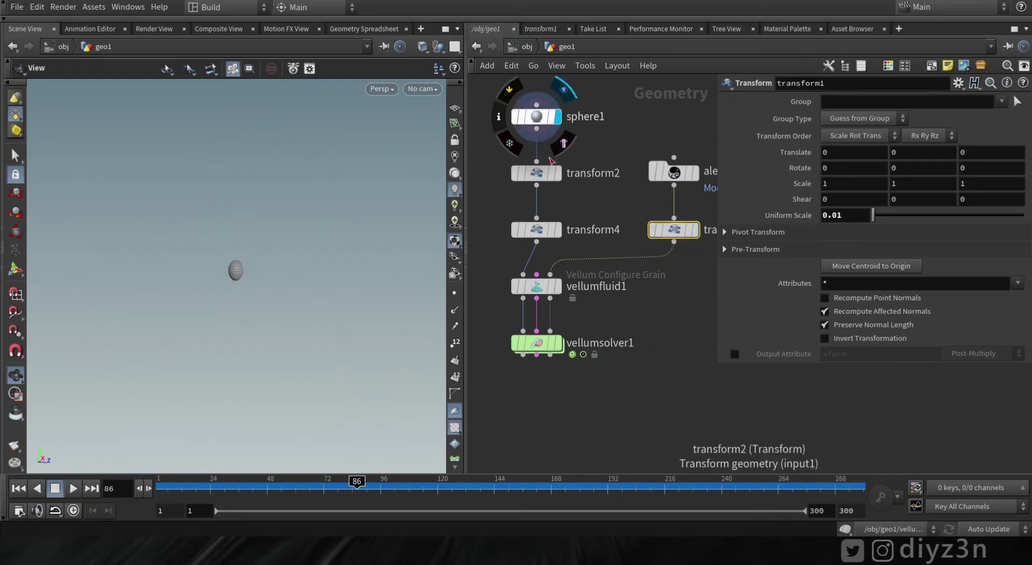
pyautogui.click(558, 173)
pyautogui.click(558, 229)
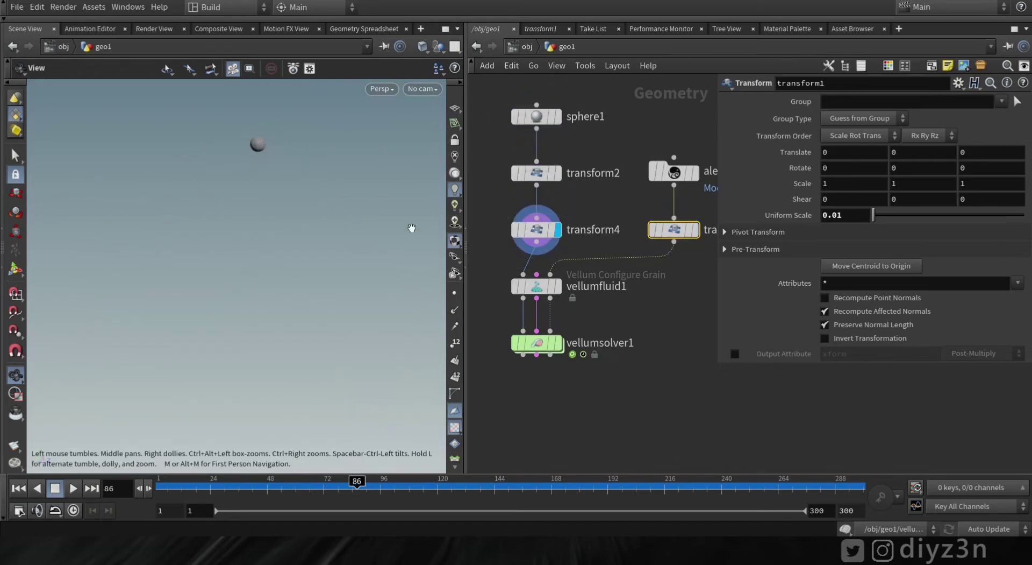
# Display vellumfluid1, then vellumsolver1's grain simulation, and rewind the timeline
pyautogui.click(558, 286)
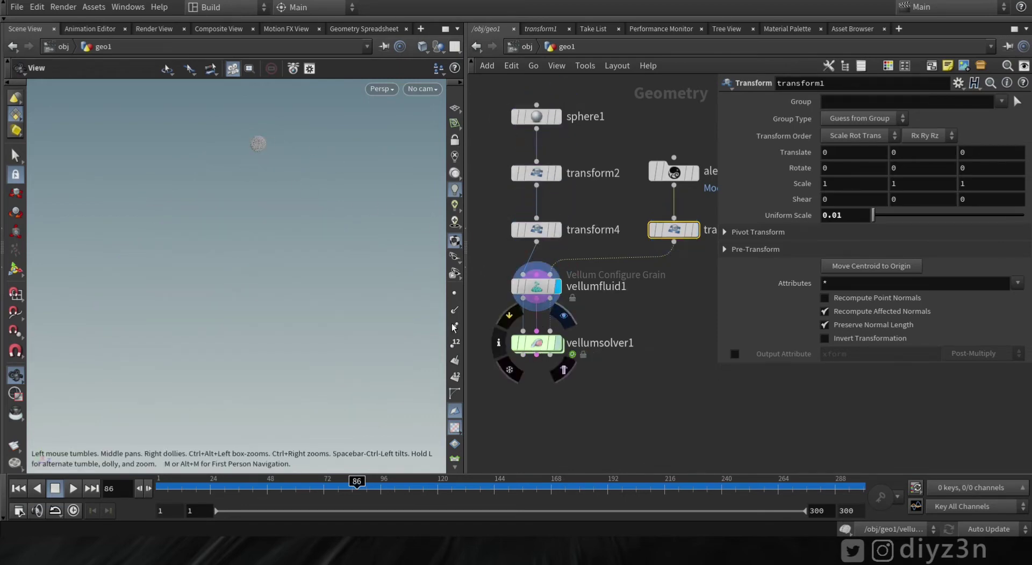
pyautogui.click(558, 342)
pyautogui.click(231, 486)
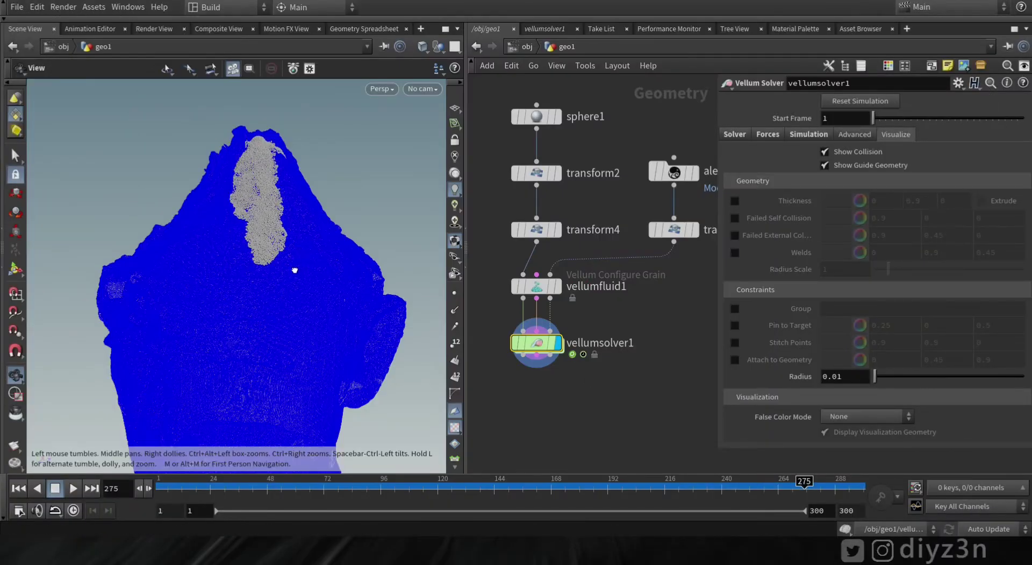
# Turn off Show Collision so the rock's collision geometry is hidden
pyautogui.moveTo(295, 270); pyautogui.dragTo(139, 371)
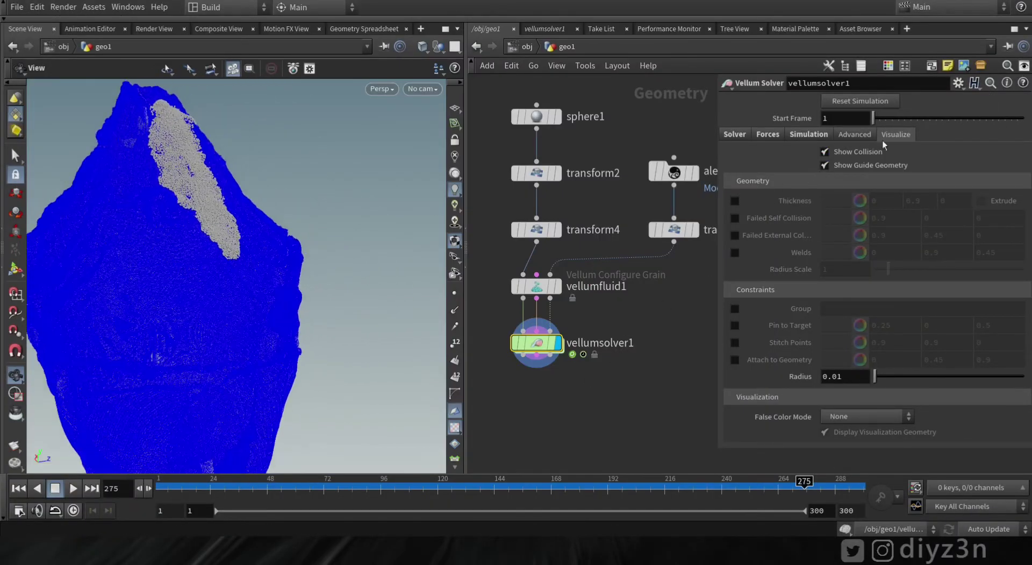
pyautogui.click(824, 152)
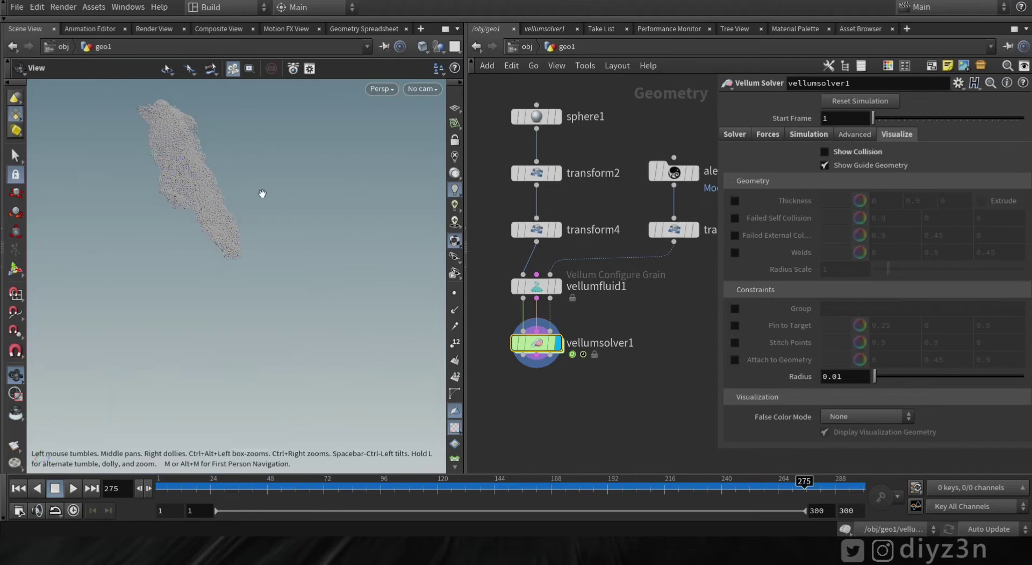
pyautogui.moveTo(263, 194); pyautogui.dragTo(227, 260)
# Scrub the grain stream from early frames to around frame 281, framing it upright
pyautogui.moveTo(172, 487); pyautogui.dragTo(518, 488)
pyautogui.moveTo(379, 411); pyautogui.dragTo(247, 268, button='middle')
pyautogui.moveTo(247, 268); pyautogui.dragTo(189, 352, button='right')
pyautogui.moveTo(553, 484); pyautogui.dragTo(818, 486)
pyautogui.moveTo(387, 318); pyautogui.dragTo(251, 289, button='middle')
pyautogui.moveTo(251, 289); pyautogui.dragTo(177, 344)
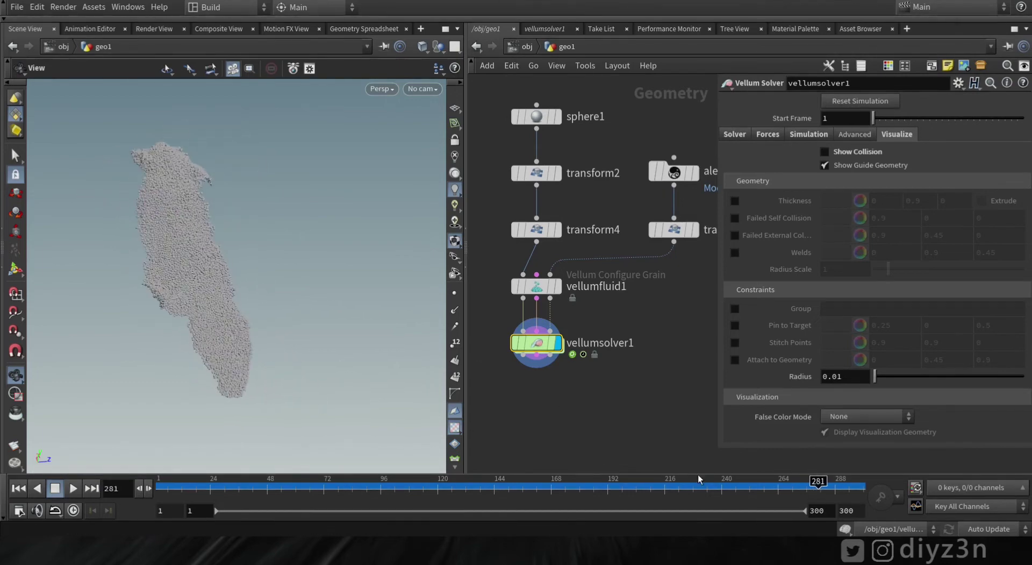
pyautogui.moveTo(226, 361); pyautogui.dragTo(217, 282, button='middle')
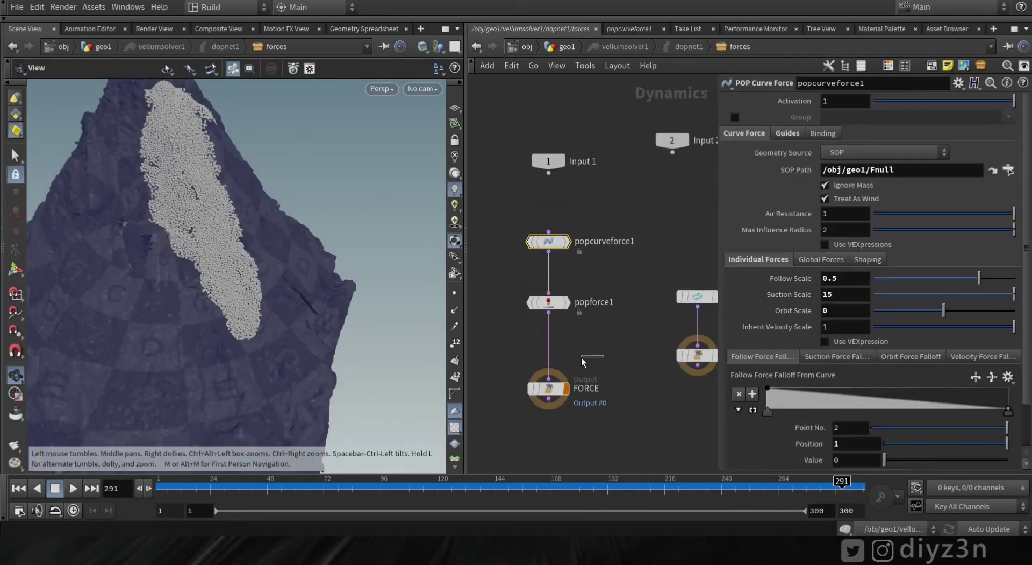
pyautogui.click(582, 357)
pyautogui.moveTo(609, 340); pyautogui.dragTo(594, 336, button='middle')
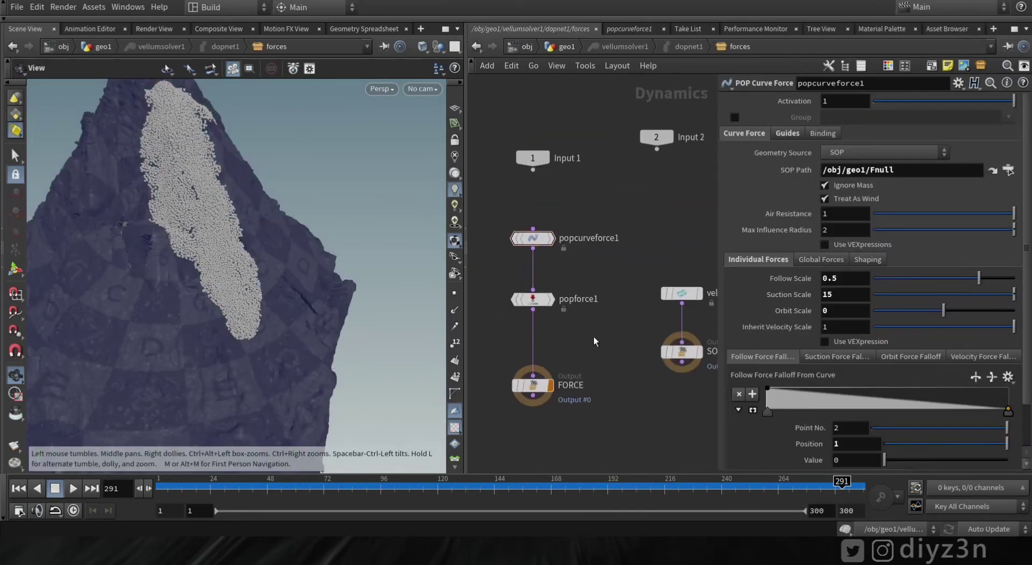
pyautogui.press('Tab')
pyautogui.write('pop')
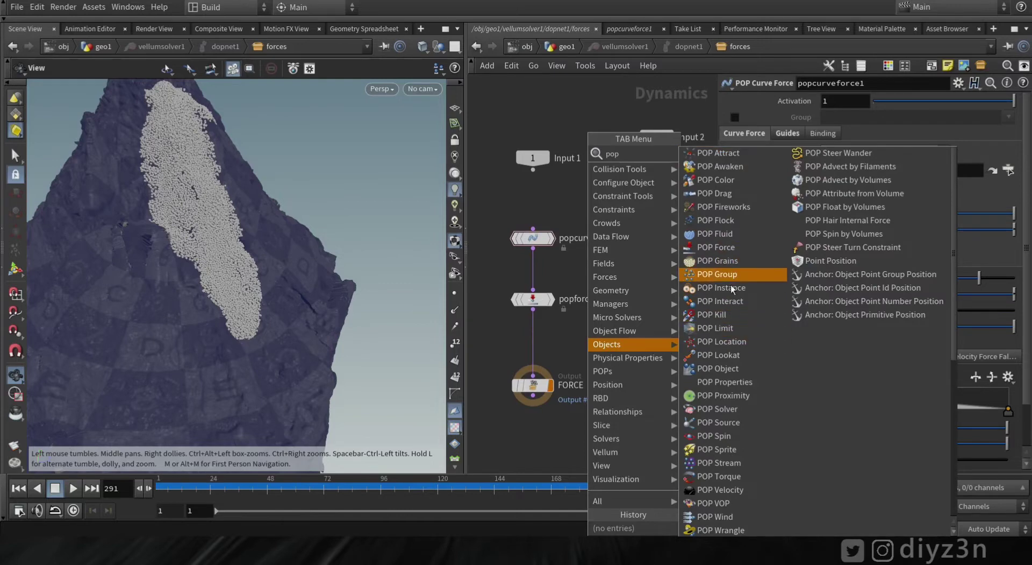
pyautogui.click(721, 530)
pyautogui.click(604, 341)
pyautogui.moveTo(605, 341); pyautogui.dragTo(539, 345)
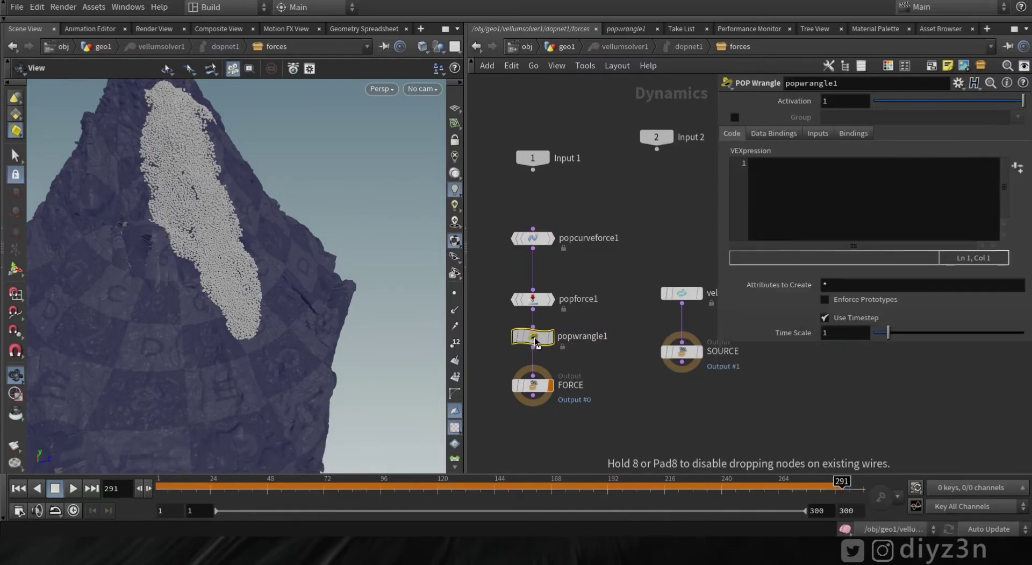
pyautogui.click(792, 206)
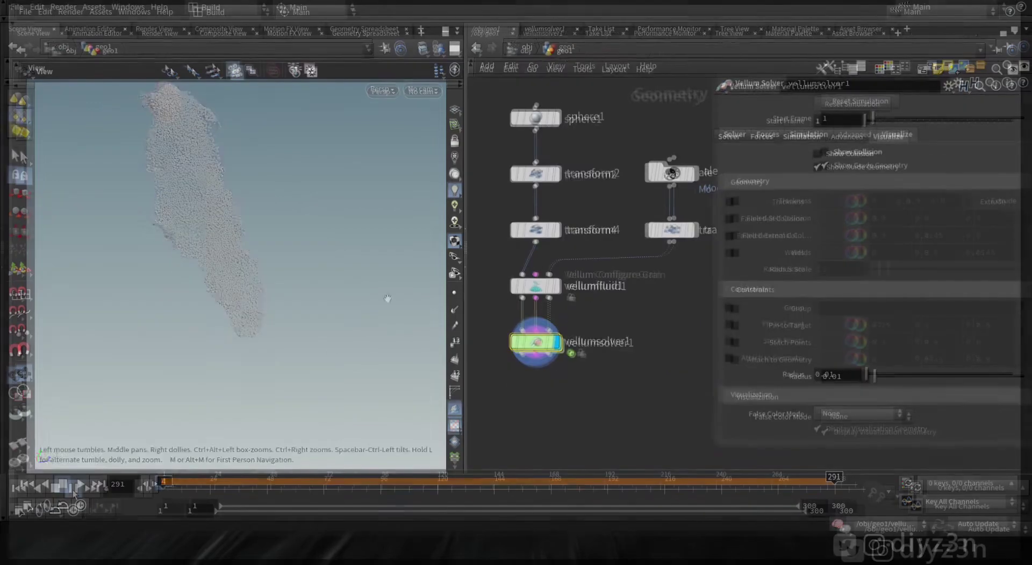
# Play the sim and open vellumsolver1's Geometry Spreadsheet filtered to the age attribute
pyautogui.click(73, 488)
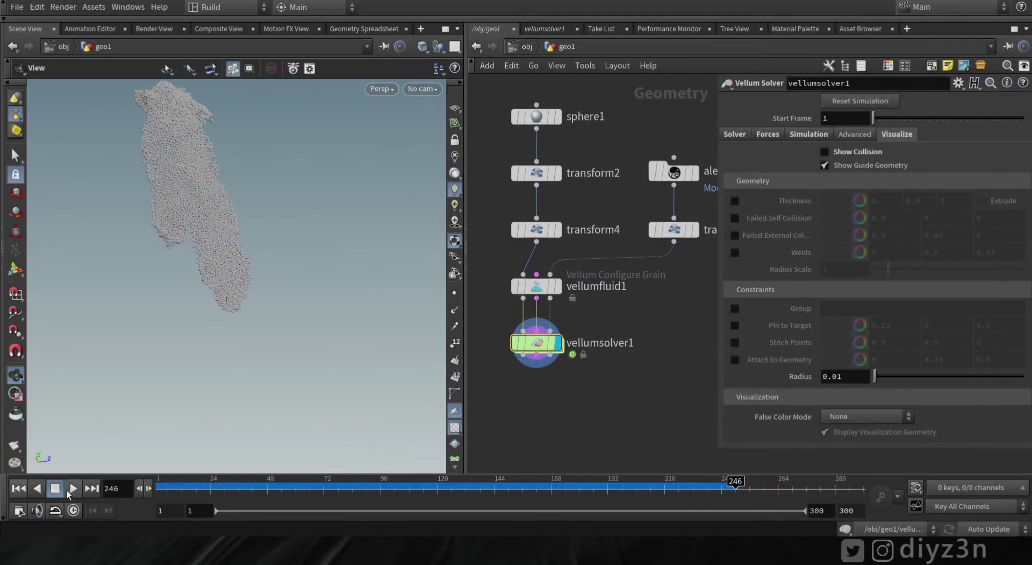
pyautogui.rightClick(536, 344)
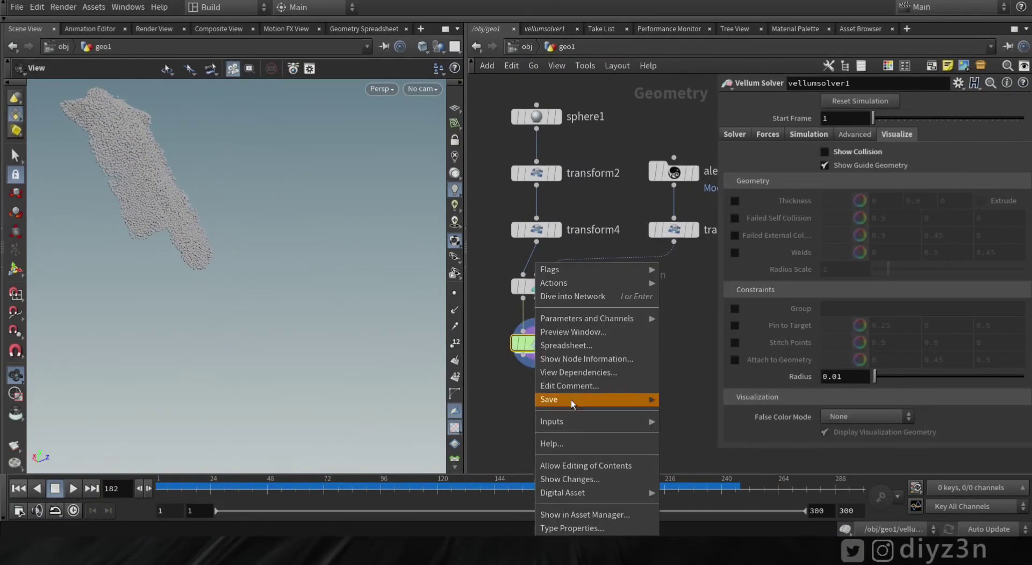
pyautogui.click(571, 399)
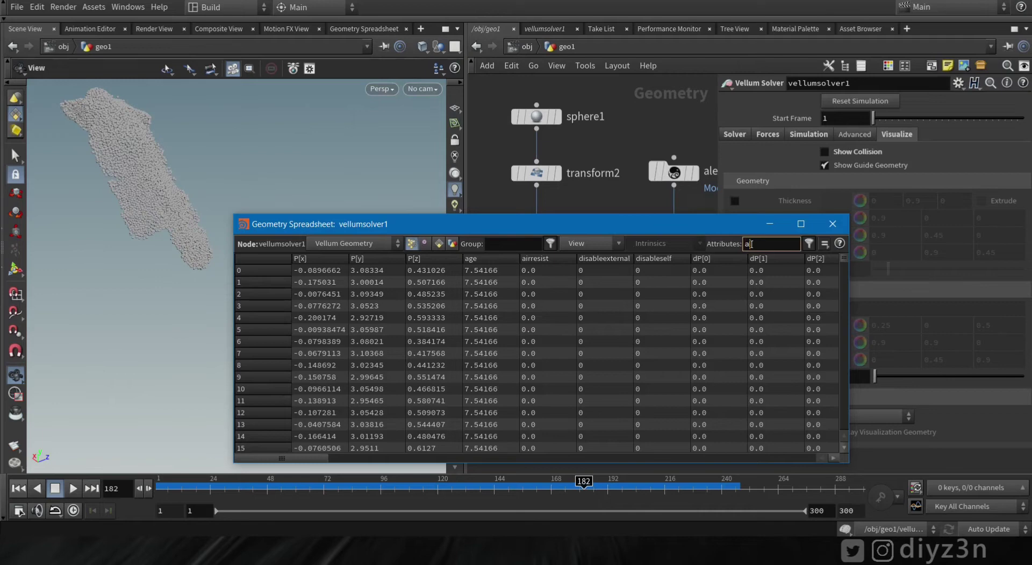
pyautogui.press('Return')
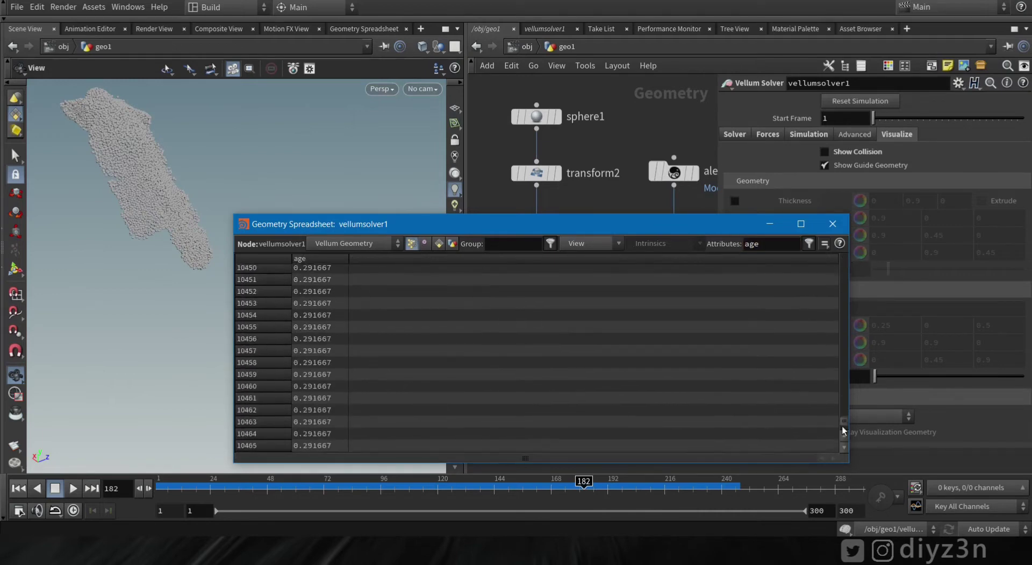
# Replay to watch the age values change, then close the spreadsheet
pyautogui.click(18, 488)
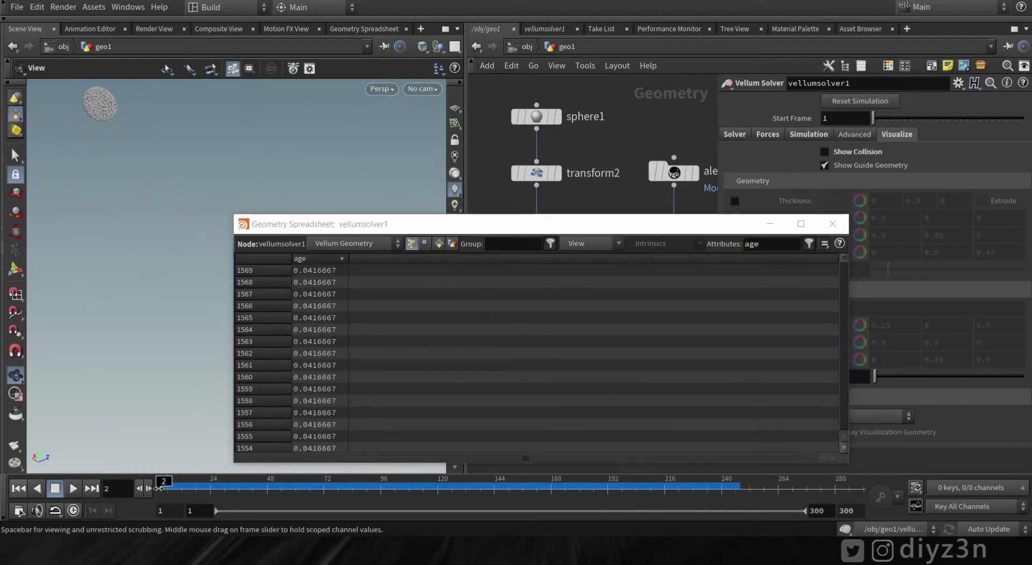
pyautogui.click(842, 264)
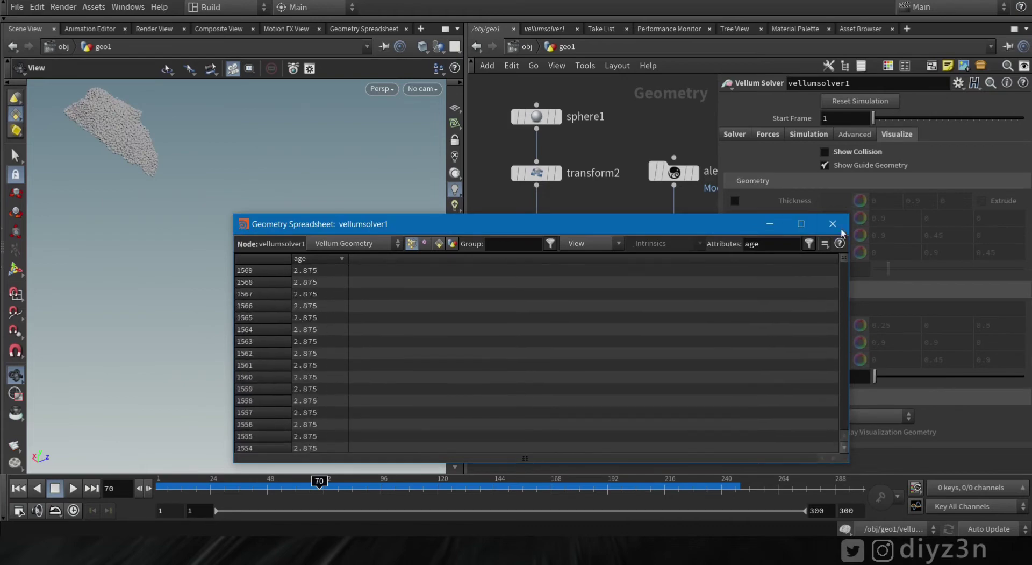
pyautogui.click(842, 226)
pyautogui.press('Tab')
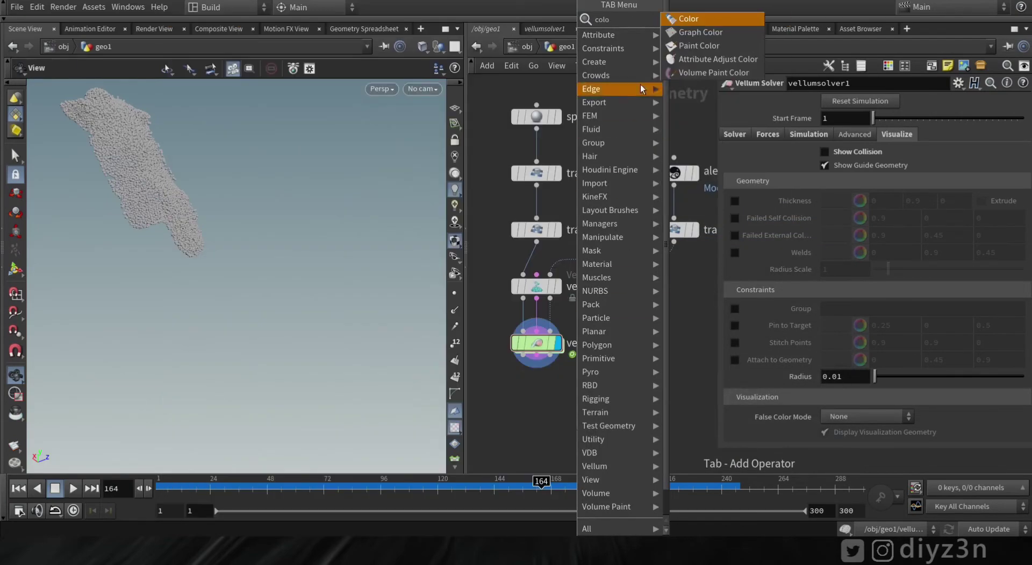
# Add color1 below vellumsolver1 with Color Type Ramp from Attribute driven by age
pyautogui.click(699, 19)
pyautogui.click(536, 401)
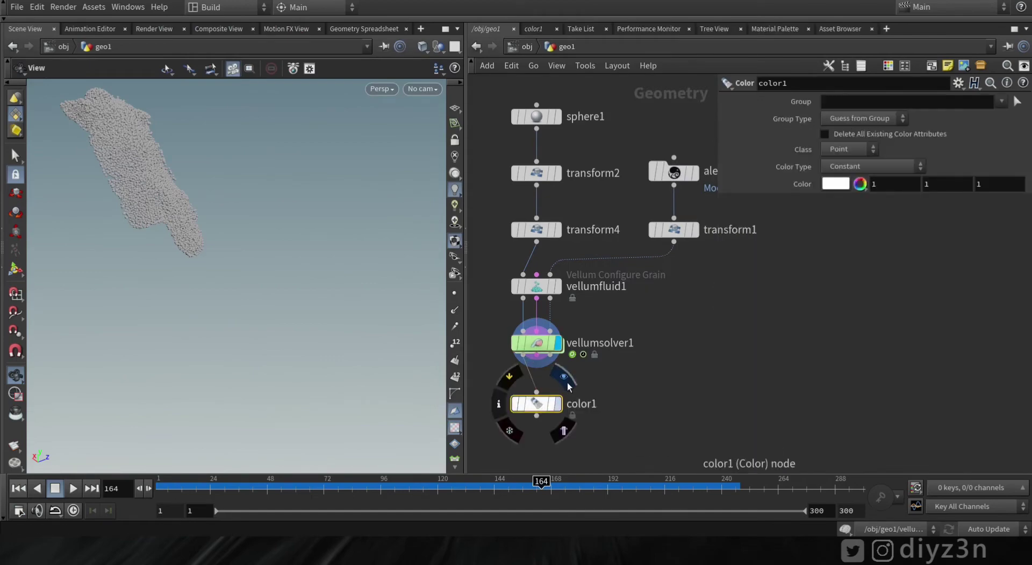
pyautogui.click(837, 183)
pyautogui.click(1014, 47)
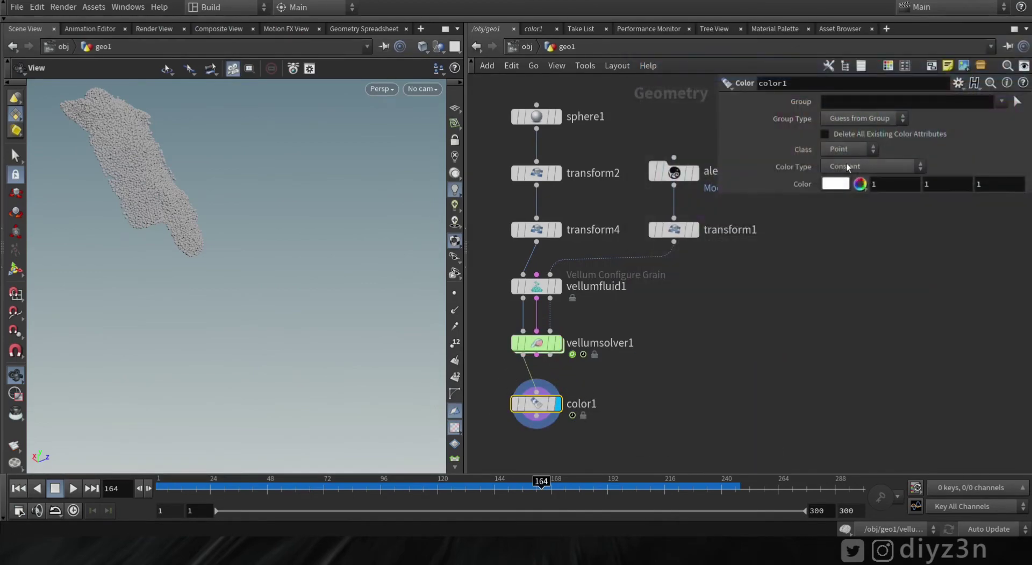
pyautogui.click(852, 167)
pyautogui.click(861, 220)
pyautogui.click(1018, 184)
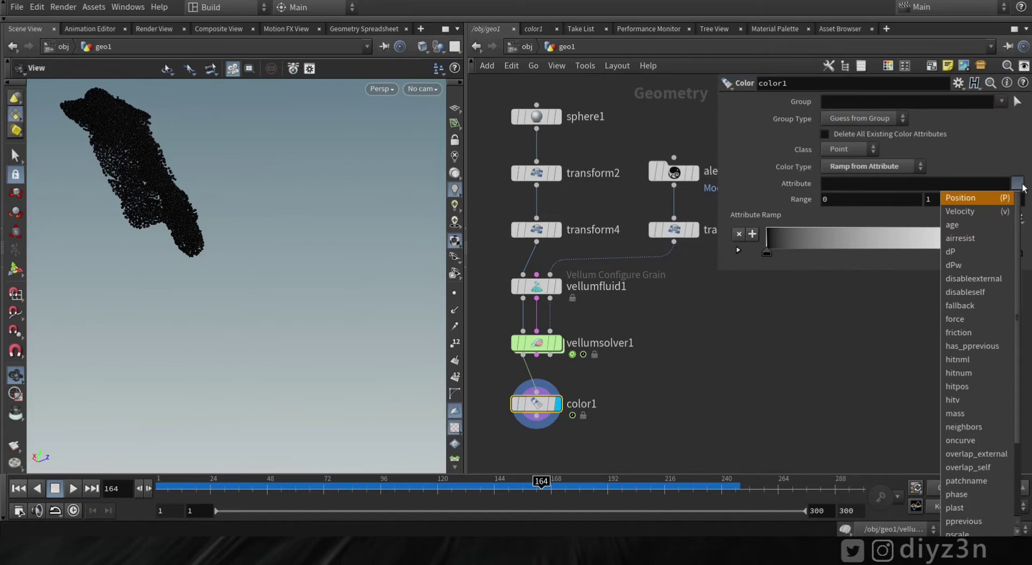
pyautogui.click(968, 225)
# Set the age range maximum to 5.3 and invert the ramp to white-to-black
pyautogui.moveTo(147, 180); pyautogui.dragTo(231, 240)
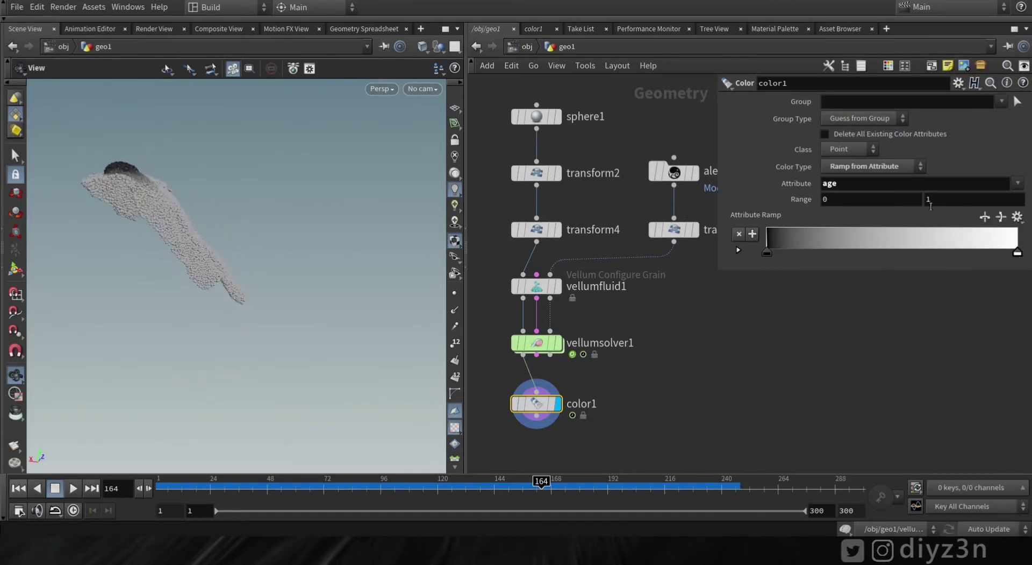
pyautogui.moveTo(950, 201); pyautogui.dragTo(950, 200, button='middle')
pyautogui.moveTo(30, 212); pyautogui.dragTo(64, 215, button='middle')
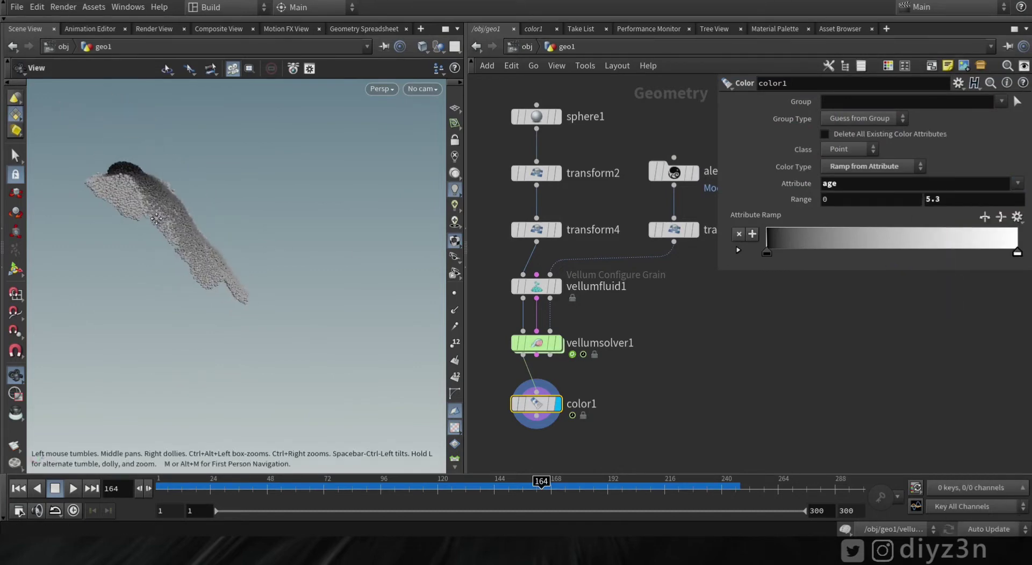
pyautogui.moveTo(161, 242); pyautogui.dragTo(210, 275)
pyautogui.scroll(3, 272, 272)
pyautogui.scroll(2, 272, 272)
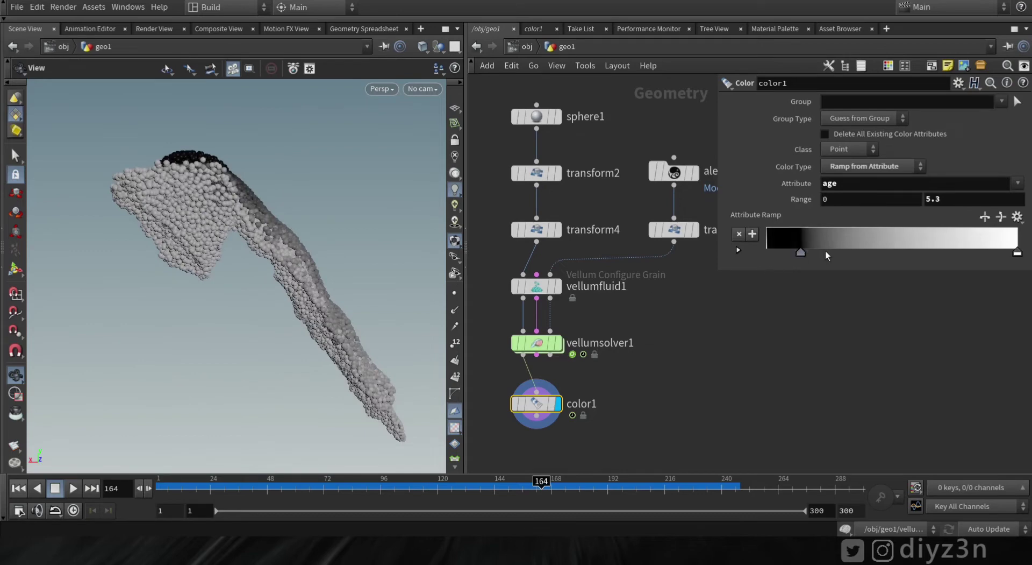
pyautogui.moveTo(801, 252); pyautogui.dragTo(950, 252)
pyautogui.moveTo(1018, 252)
pyautogui.mouseDown()
pyautogui.moveTo(766, 238)
pyautogui.moveTo(931, 250)
pyautogui.mouseUp()
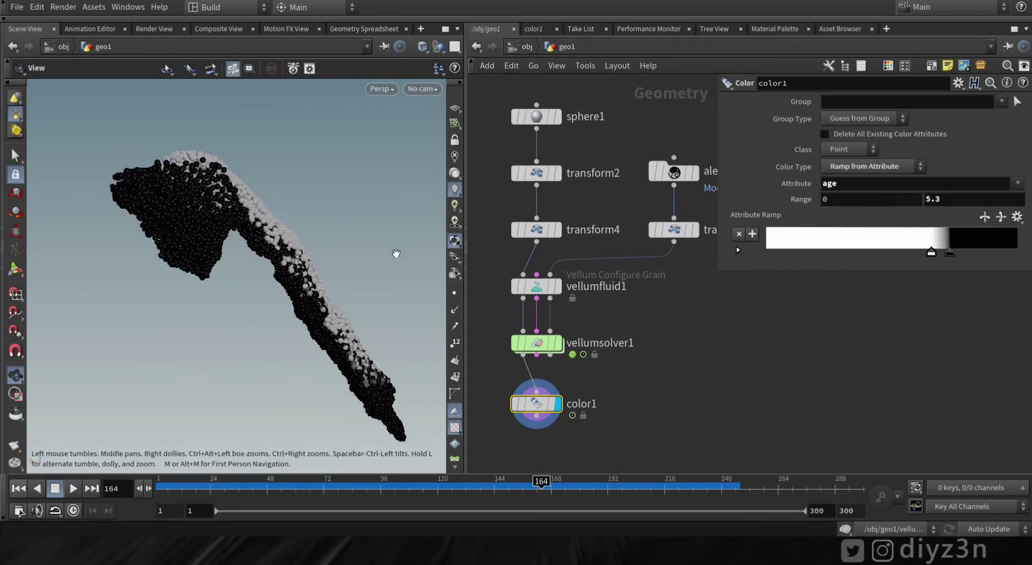
# Scrub back to about frame 143, then run the simulation forward to frame 196
pyautogui.moveTo(396, 487); pyautogui.dragTo(500, 510)
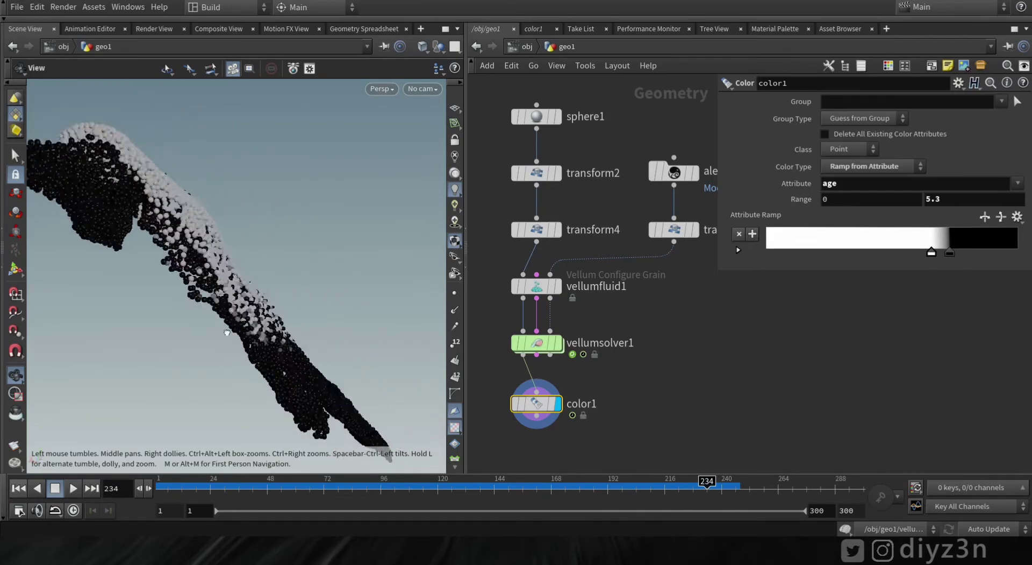
pyautogui.moveTo(226, 332); pyautogui.dragTo(260, 339)
pyautogui.scroll(3, 260, 338)
pyautogui.moveTo(708, 485); pyautogui.dragTo(516, 485)
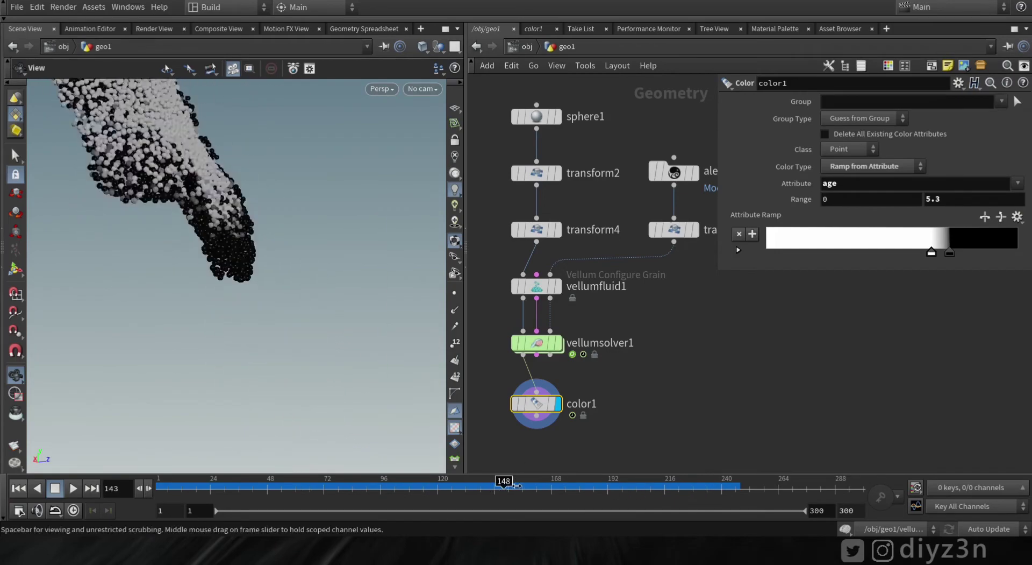
pyautogui.moveTo(640, 402); pyautogui.dragTo(638, 288, button='middle')
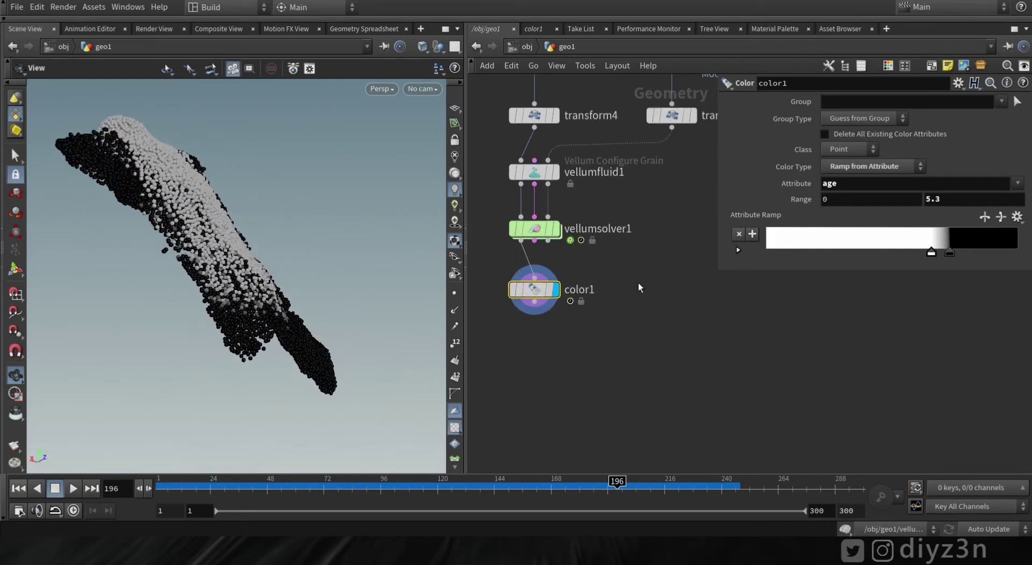
# Move color1 up and add a Delete node wired below it
pyautogui.moveTo(534, 289); pyautogui.dragTo(519, 269)
pyautogui.moveTo(528, 311); pyautogui.dragTo(540, 270, button='middle')
pyautogui.press('Tab')
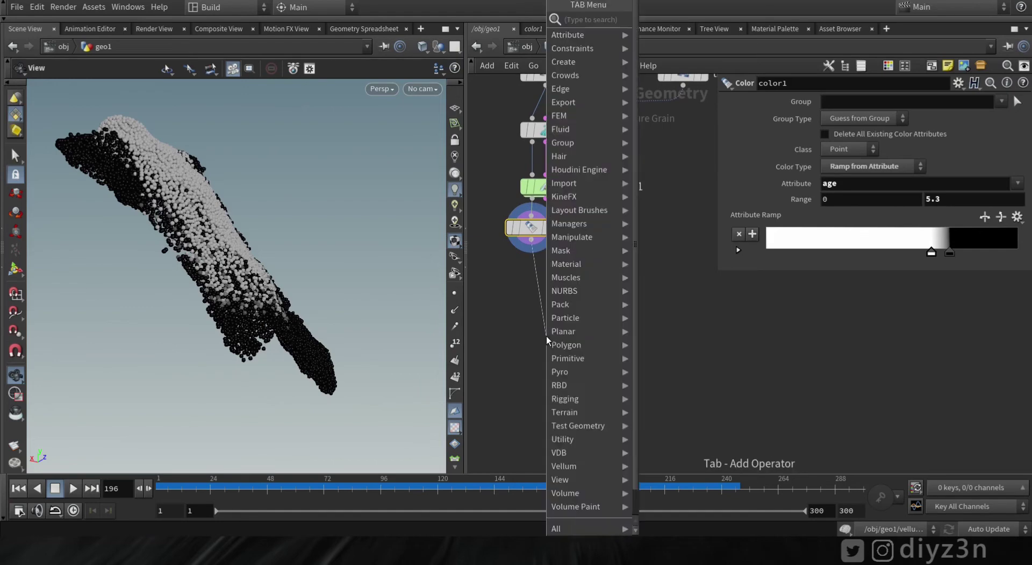
pyautogui.write('del')
pyautogui.press('Return')
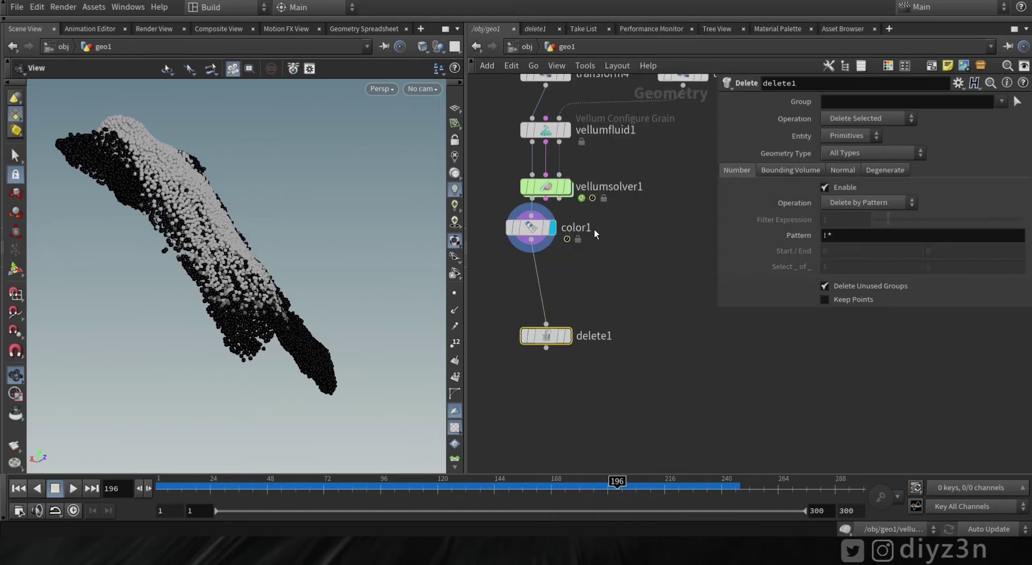
pyautogui.click(540, 287)
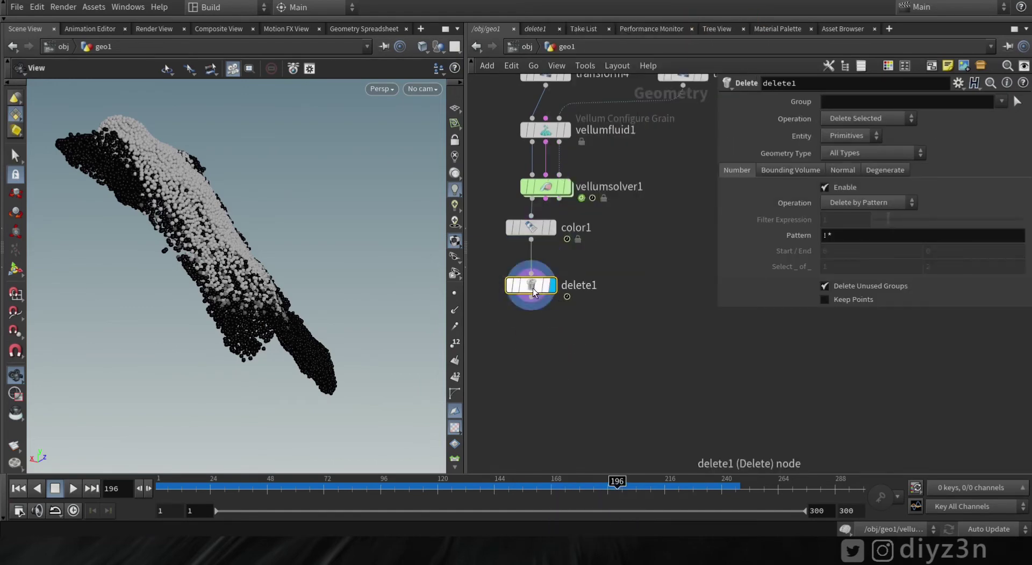
pyautogui.click(850, 202)
pyautogui.click(843, 219)
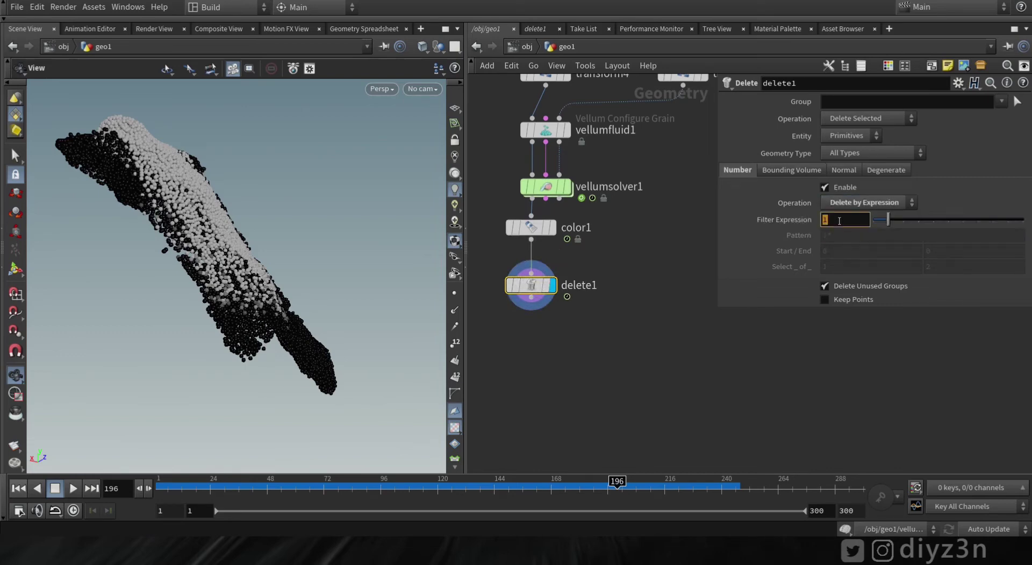
pyautogui.write('@')
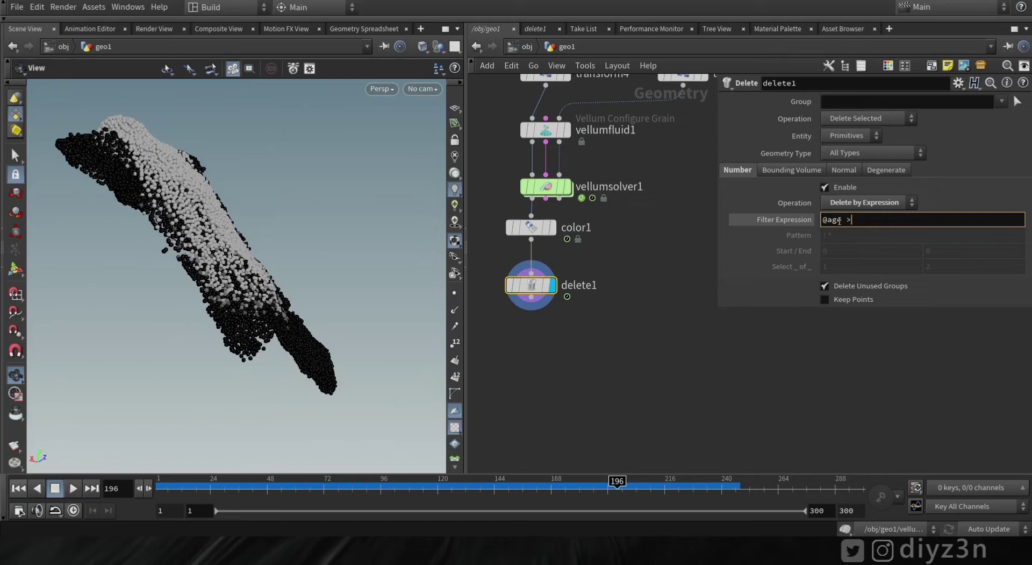
pyautogui.write('age > 1')
pyautogui.press('Return')
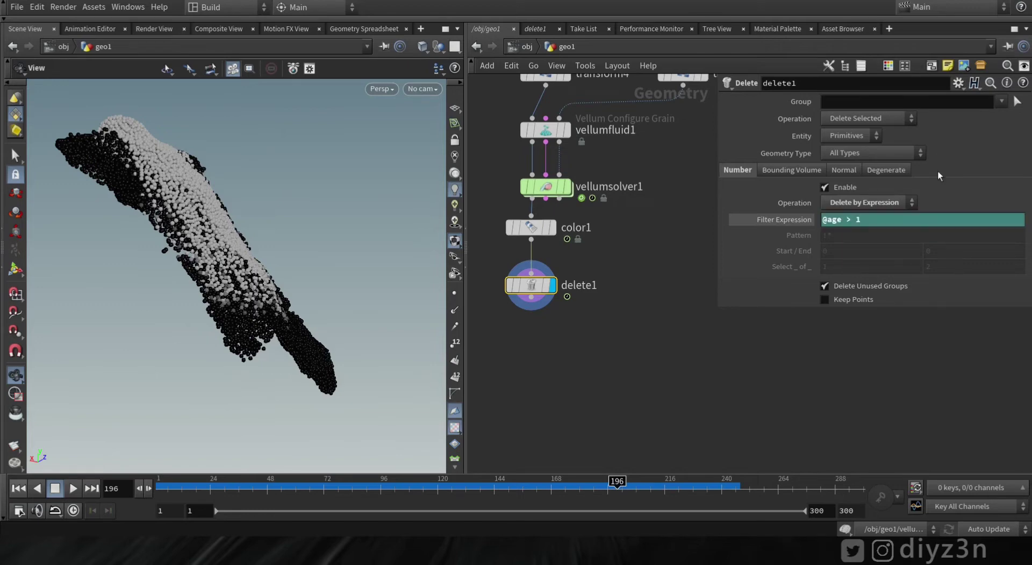
pyautogui.click(852, 137)
pyautogui.click(842, 163)
pyautogui.click(836, 120)
pyautogui.click(837, 146)
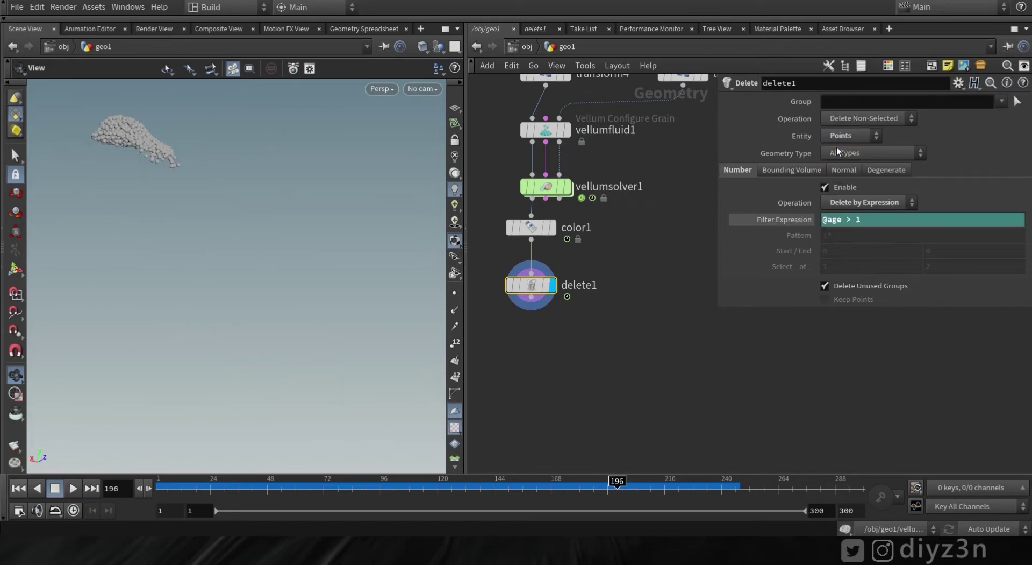
pyautogui.moveTo(149, 200); pyautogui.dragTo(226, 183)
pyautogui.scroll(5, 249, 189)
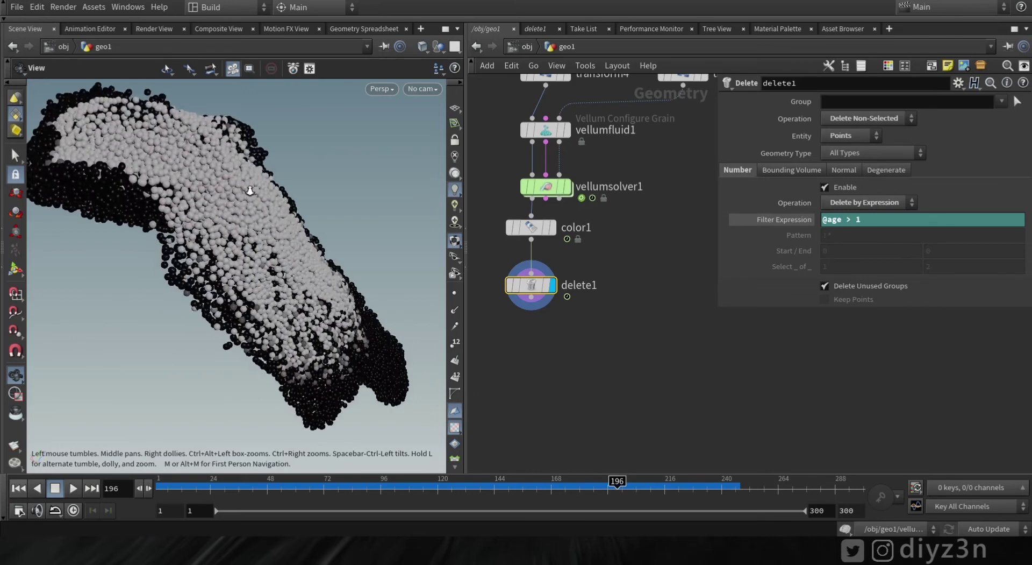
pyautogui.write('5')
pyautogui.press('Return')
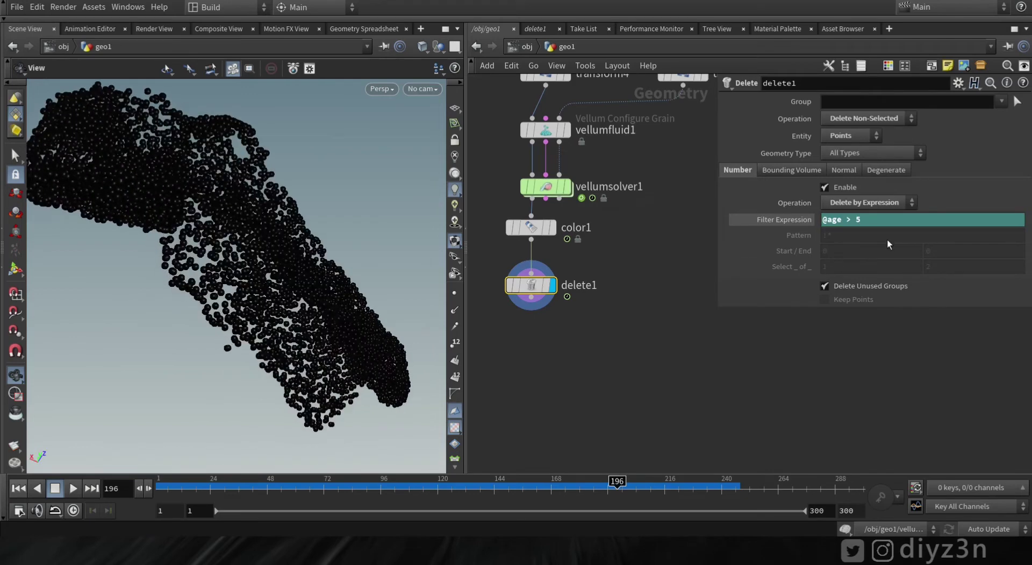
pyautogui.moveTo(172, 489); pyautogui.dragTo(545, 496)
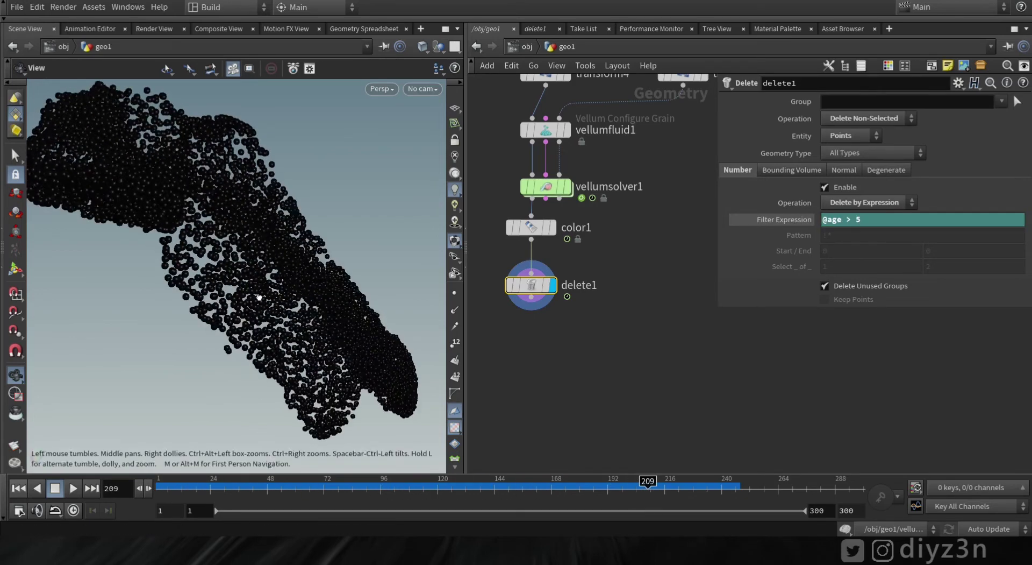
pyautogui.moveTo(273, 254); pyautogui.dragTo(238, 331)
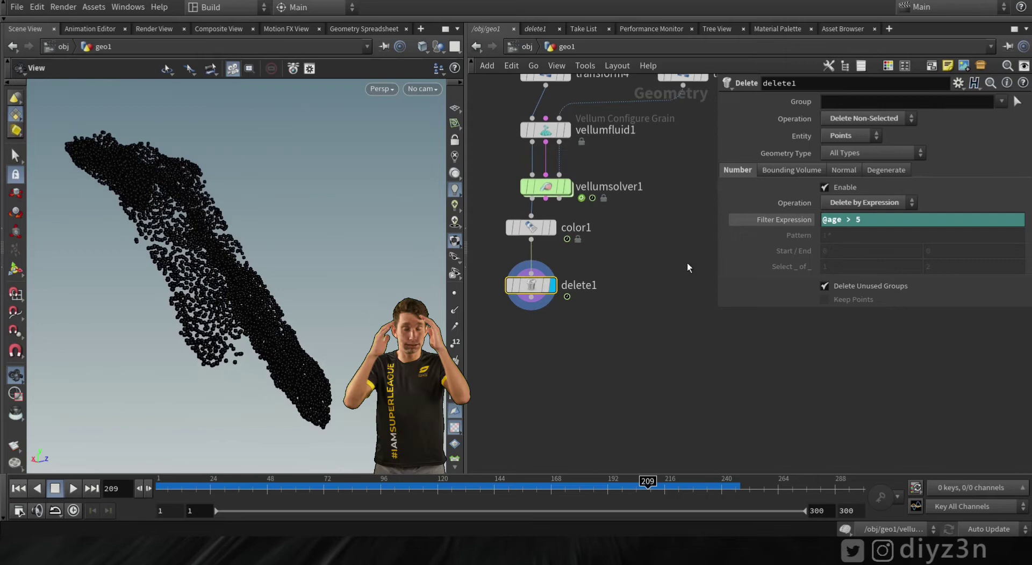
# Box-select color1 and delete1 and remove them, leaving vellumsolver1 as the chain end
pyautogui.moveTo(629, 277); pyautogui.dragTo(654, 353, button='middle')
pyautogui.moveTo(620, 413); pyautogui.dragTo(516, 310)
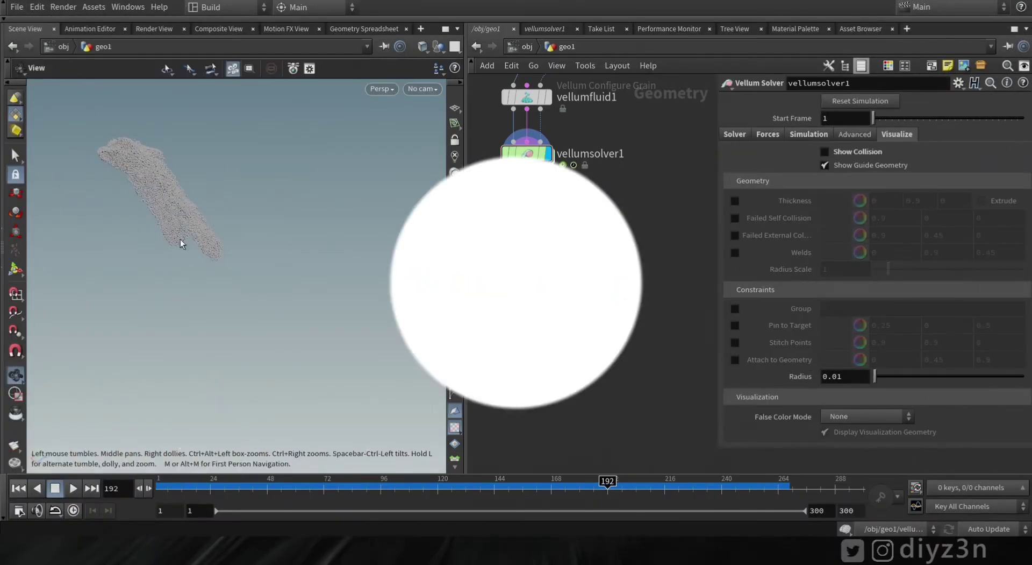
pyautogui.press('Return')
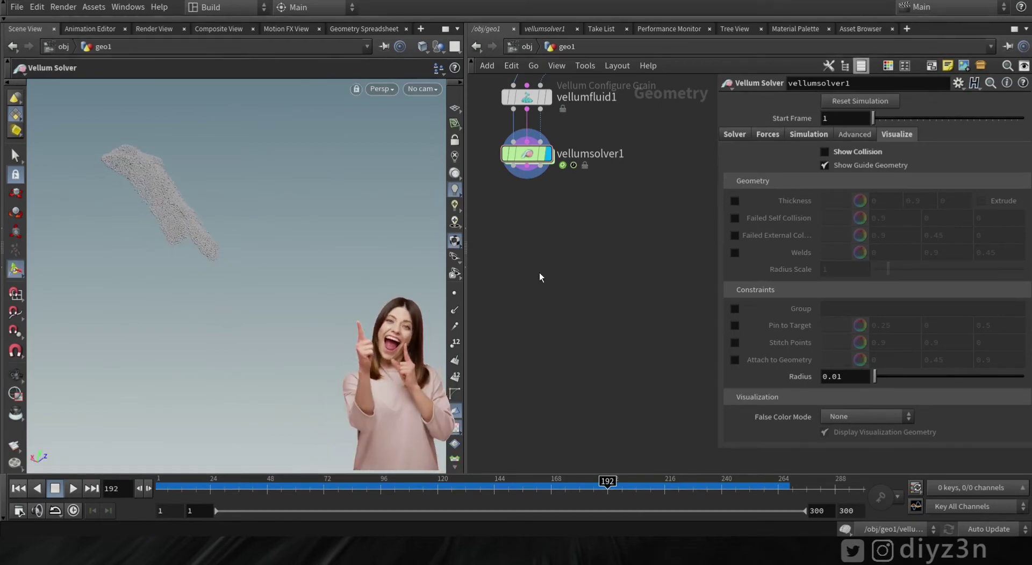
pyautogui.press('Tab')
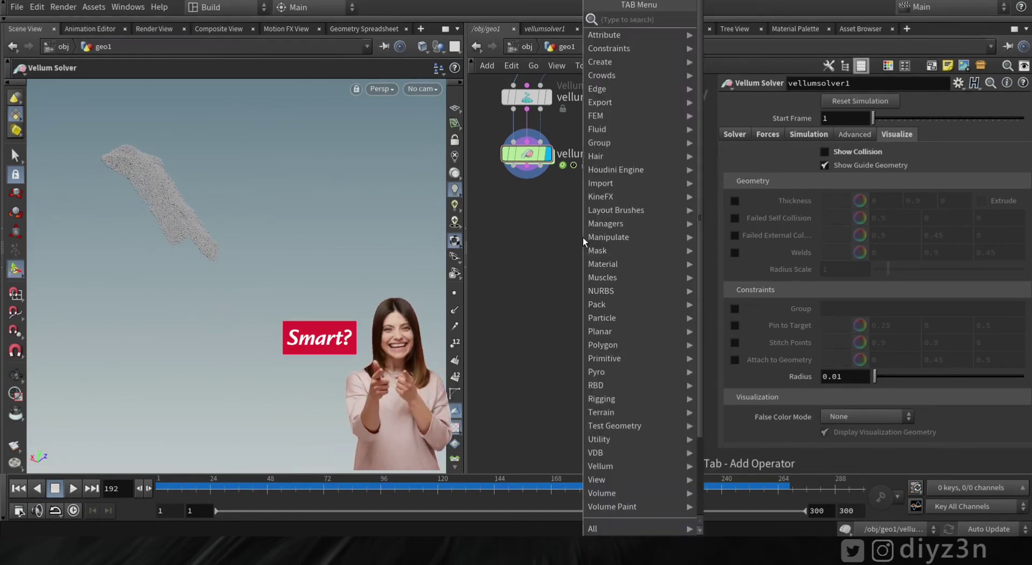
# Add a Sphere node and move it along X to about -5.918
pyautogui.write('sp')
pyautogui.click(731, 21)
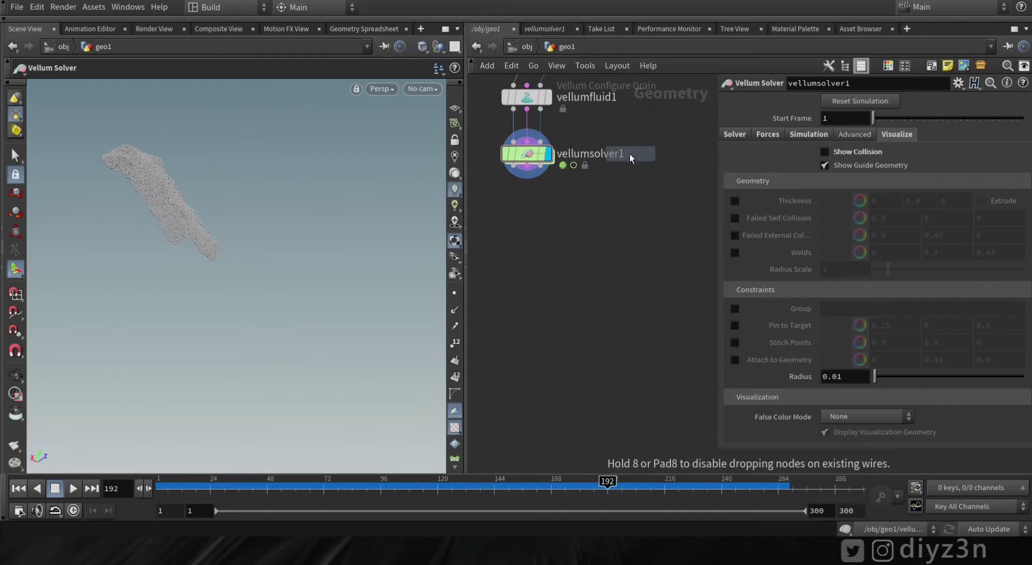
pyautogui.click(636, 195)
pyautogui.moveTo(131, 378)
pyautogui.keyDown('alt'); pyautogui.mouseDown()
pyautogui.moveTo(200, 372)
pyautogui.moveTo(173, 392)
pyautogui.moveTo(152, 356)
pyautogui.moveTo(123, 371)
pyautogui.mouseUp(); pyautogui.keyUp('alt')
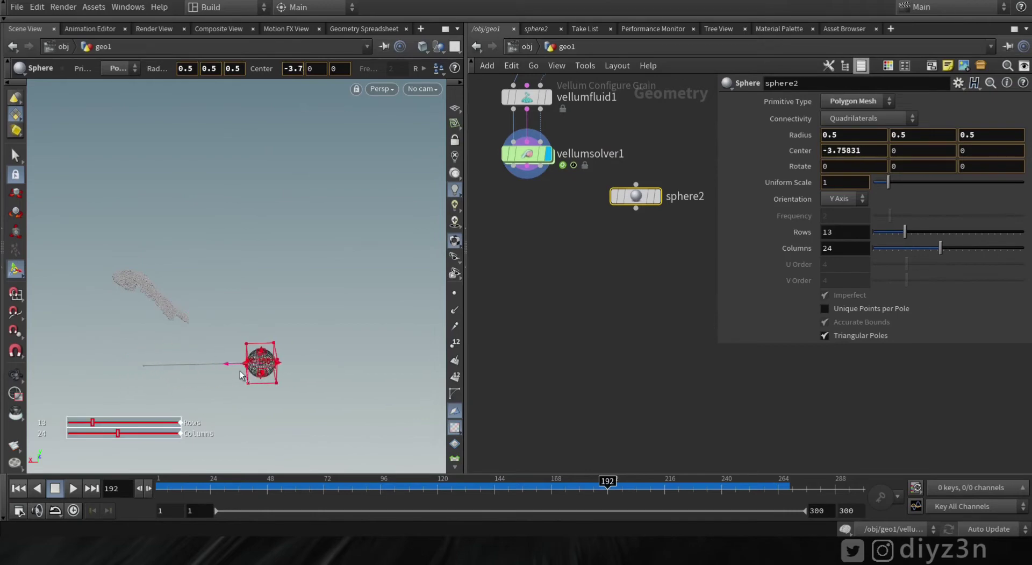
pyautogui.moveTo(271, 374); pyautogui.dragTo(261, 371)
pyautogui.press('r')
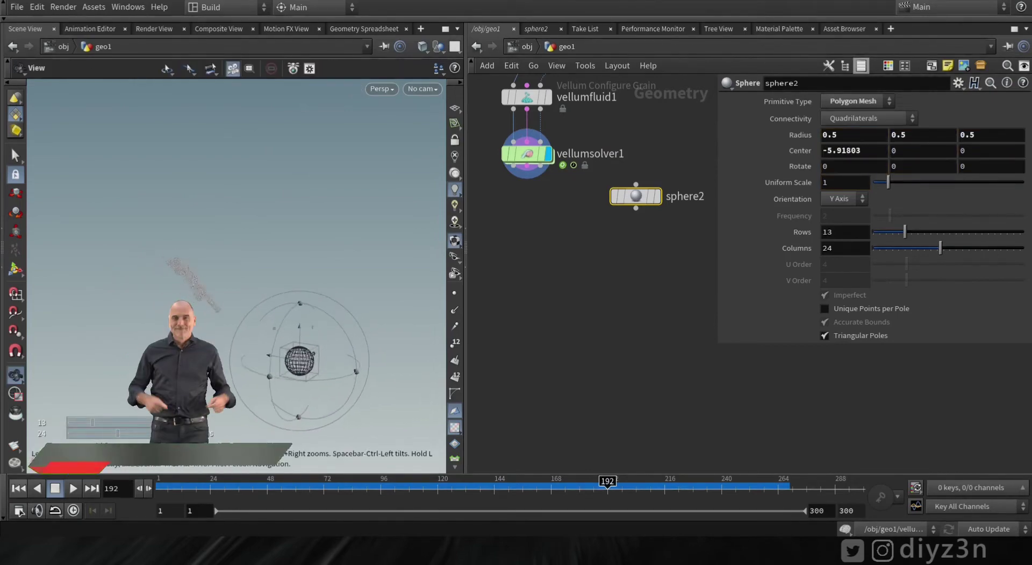
# Add Distance from Geometry below the solver, wire sphere2 into its reference input, and display it
pyautogui.press('Tab')
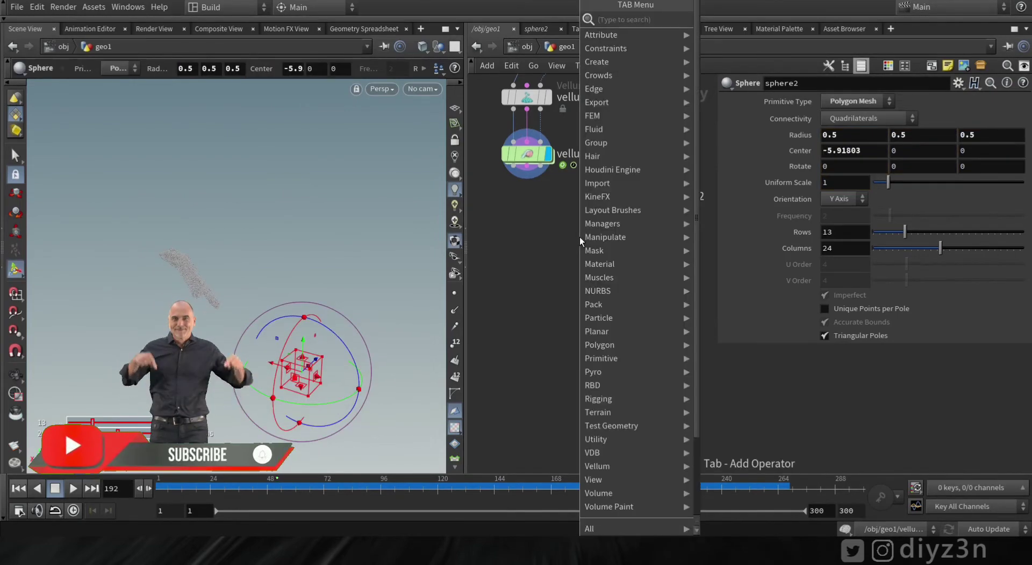
pyautogui.write('dist')
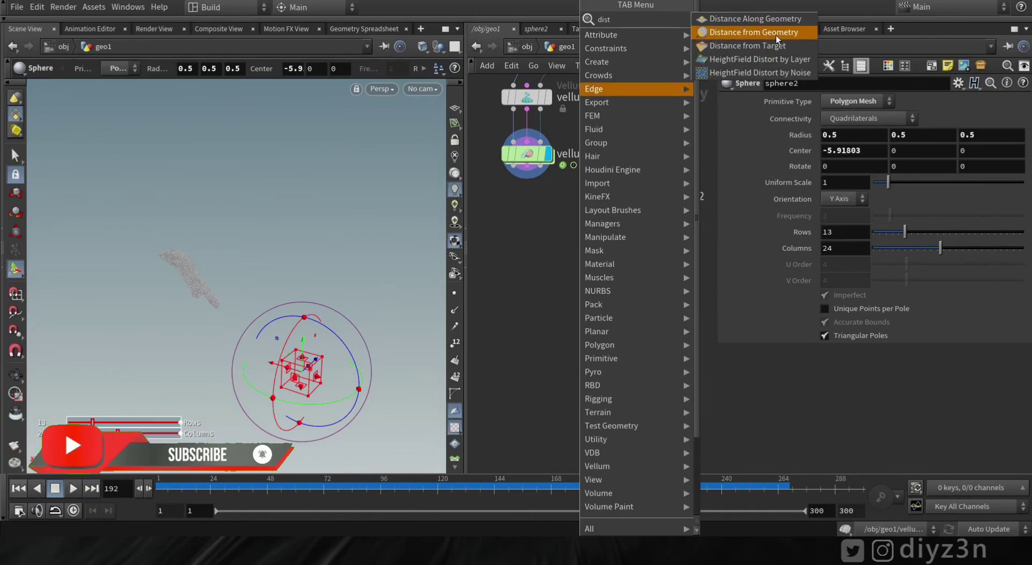
pyautogui.click(759, 35)
pyautogui.click(545, 256)
pyautogui.click(554, 235)
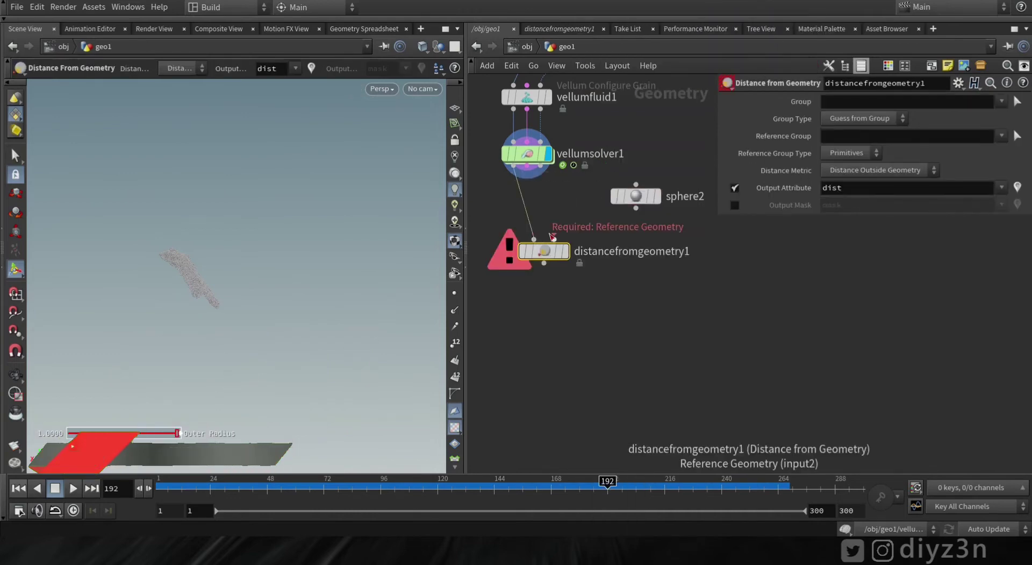
pyautogui.click(636, 209)
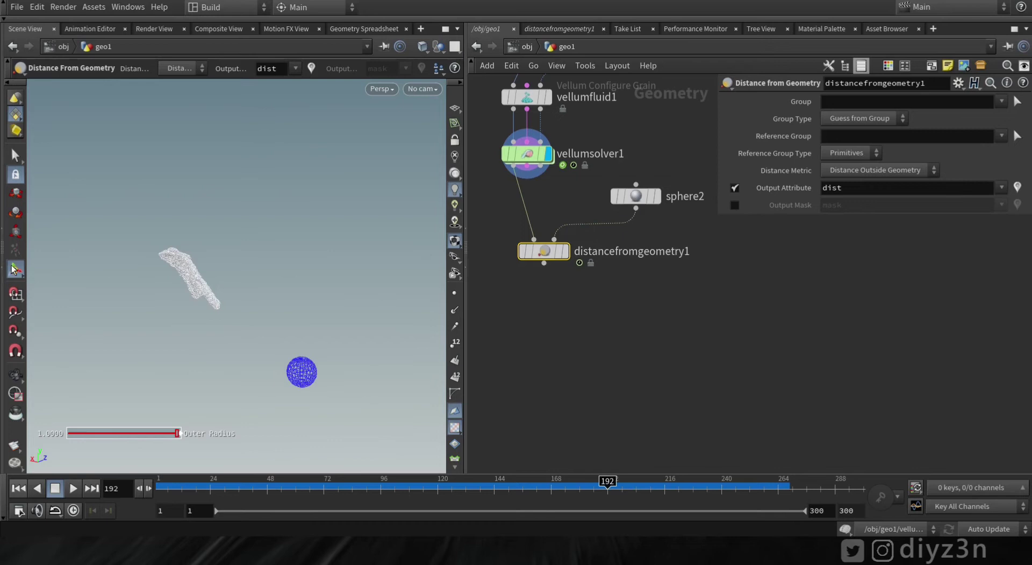
pyautogui.click(564, 224)
pyautogui.press('Escape')
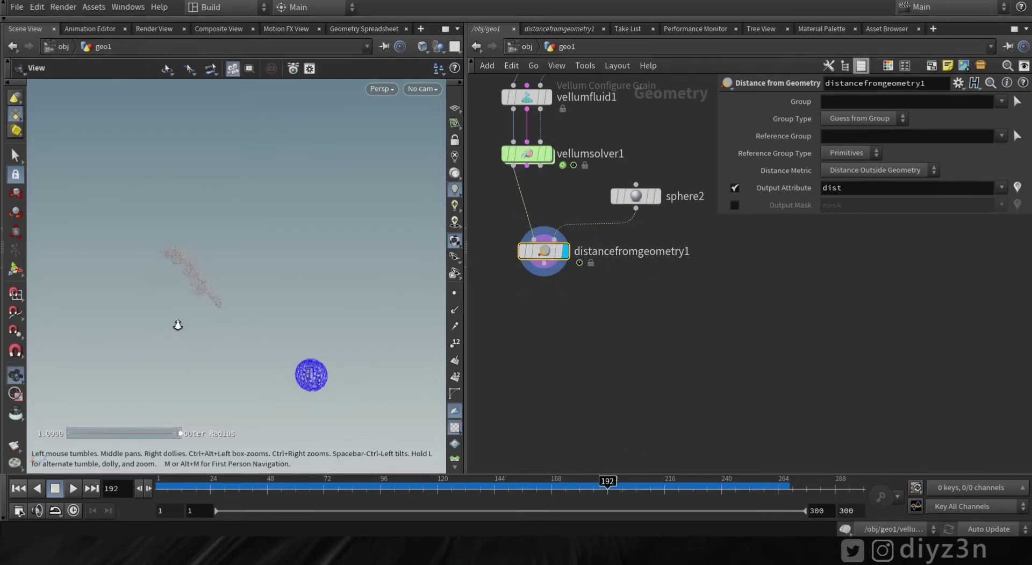
pyautogui.moveTo(178, 325); pyautogui.dragTo(213, 302)
# Set the distance metric to Distance Outside Geometry
pyautogui.click(875, 169)
pyautogui.click(871, 197)
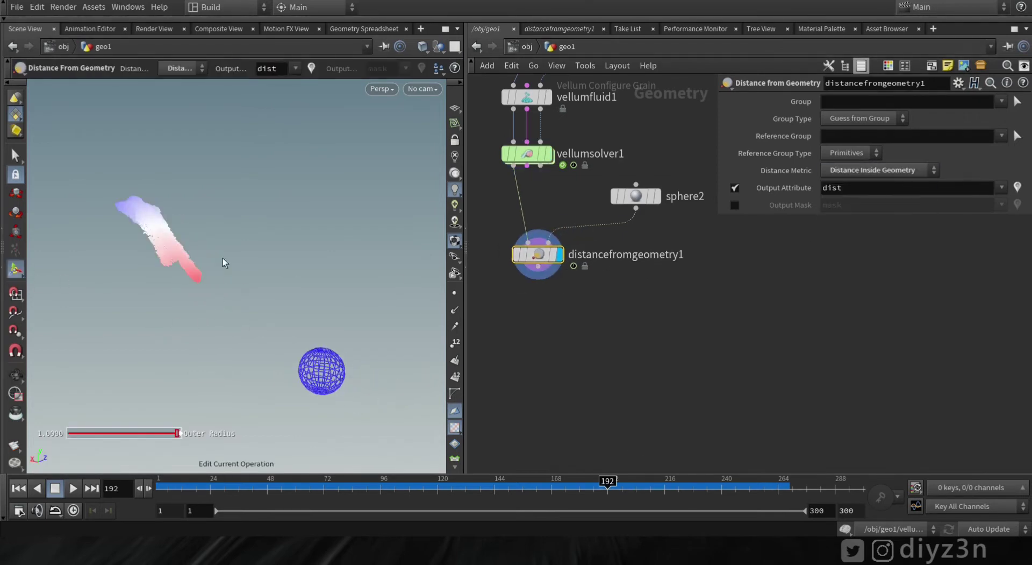
pyautogui.moveTo(223, 257)
pyautogui.mouseDown(button='middle')
pyautogui.moveTo(224, 301)
pyautogui.moveTo(214, 249)
pyautogui.mouseUp(button='middle')
pyautogui.scroll(-2, 215, 249)
pyautogui.press('Return')
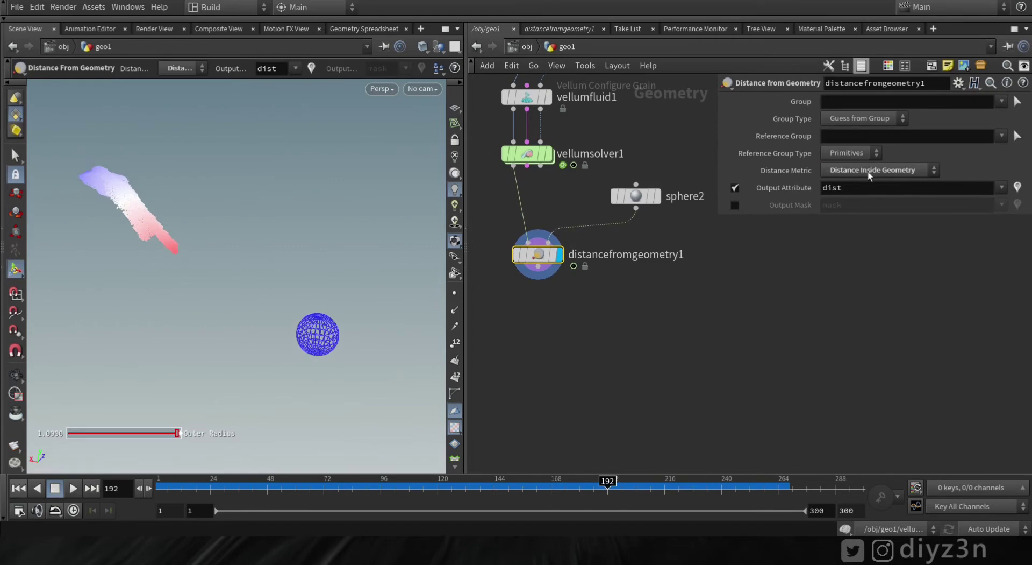
pyautogui.click(867, 170)
pyautogui.click(872, 207)
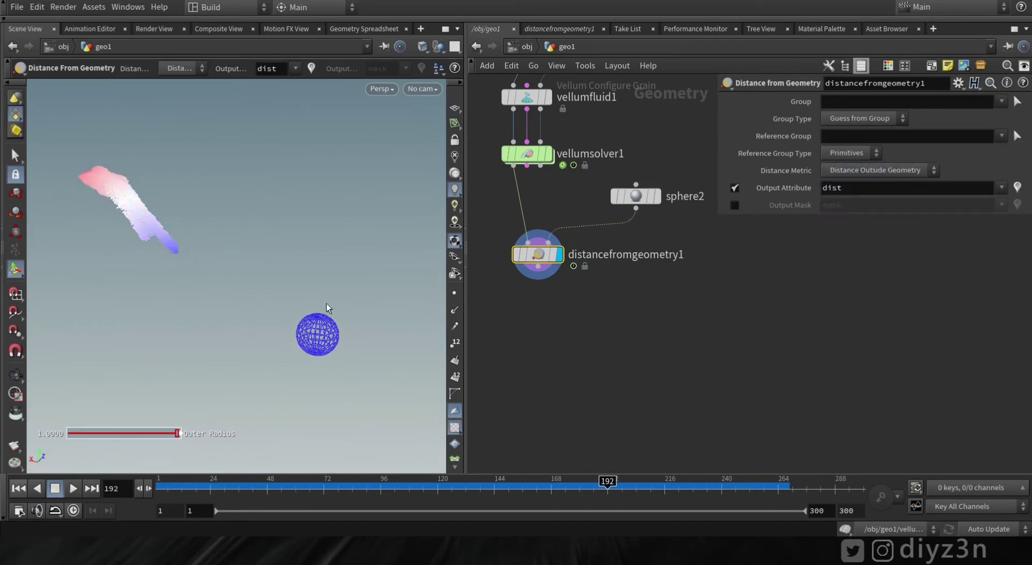
pyautogui.moveTo(676, 285); pyautogui.dragTo(674, 259, button='middle')
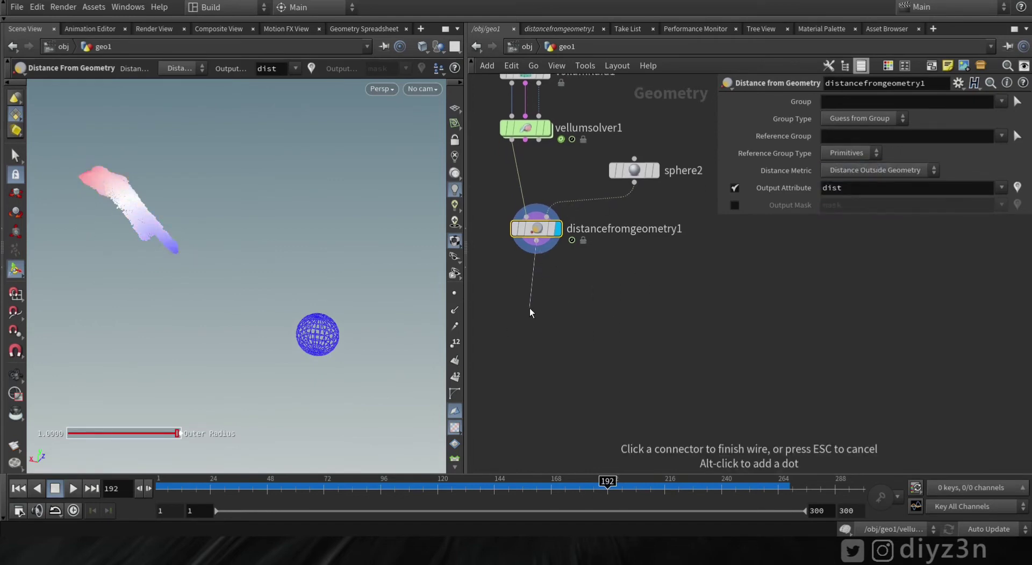
# Inspect distancefromgeometry1's dist values in a Geometry Spreadsheet, then close it
pyautogui.press('Escape')
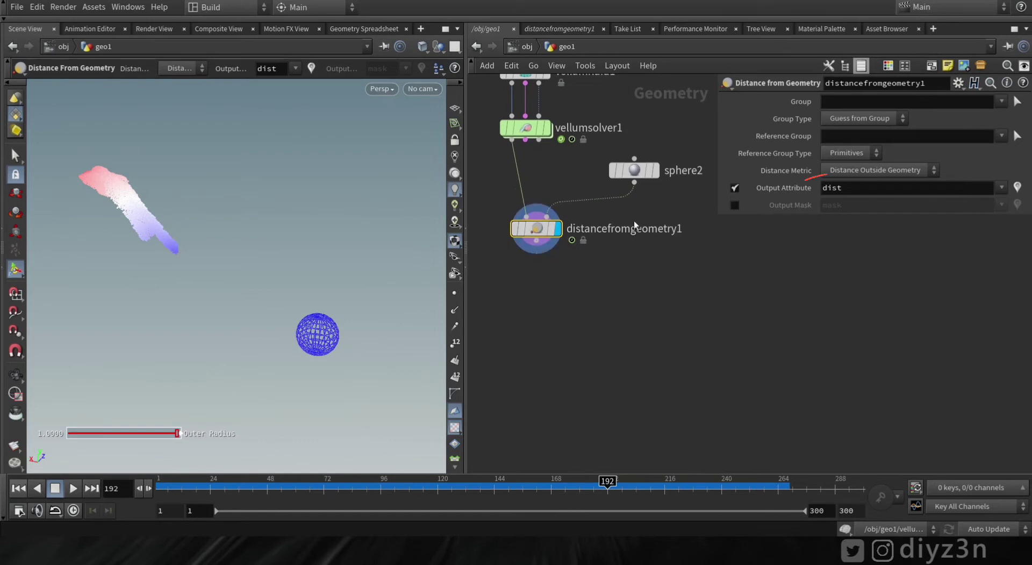
pyautogui.rightClick(530, 228)
pyautogui.click(556, 315)
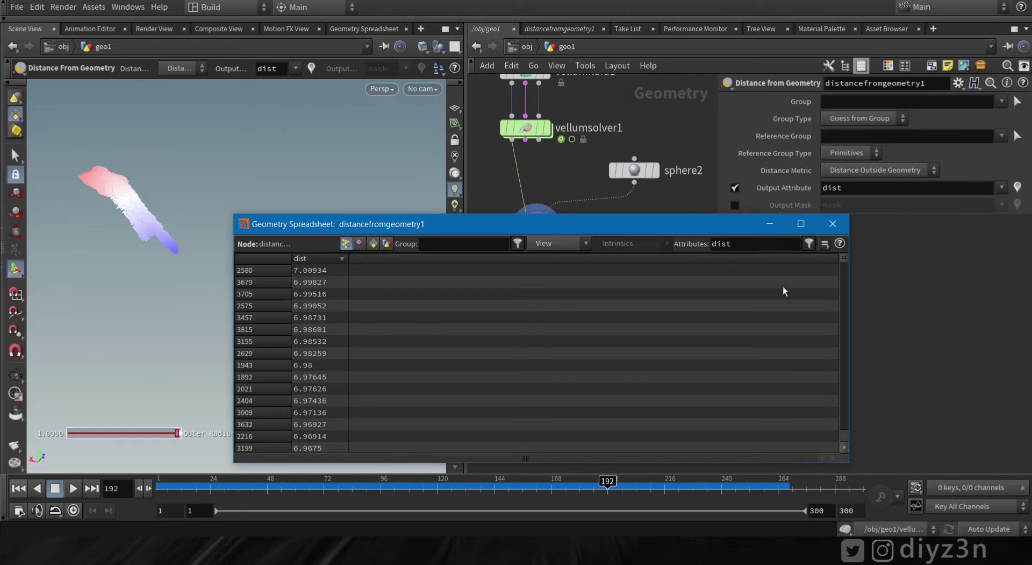
pyautogui.moveTo(847, 255); pyautogui.dragTo(460, 286)
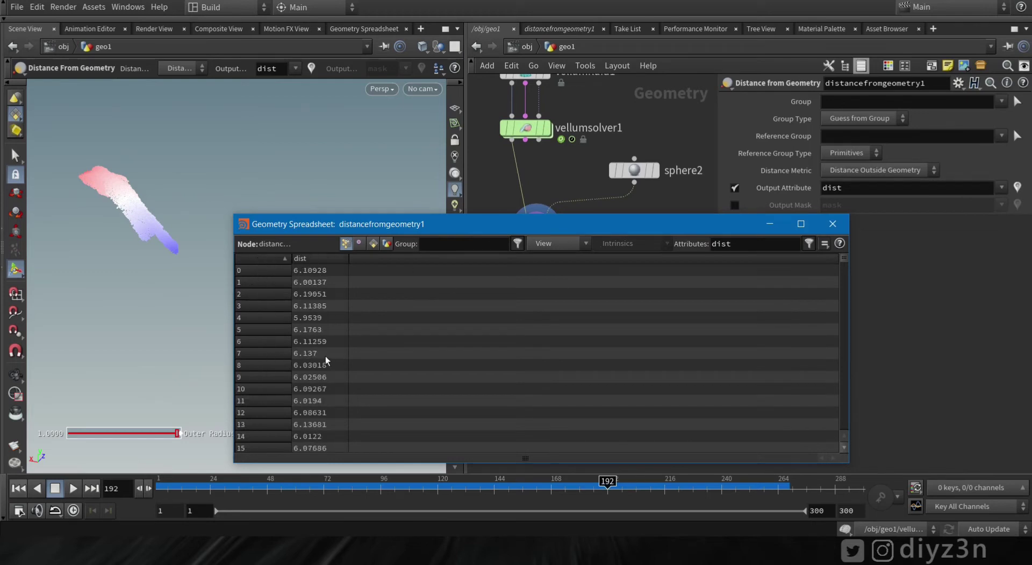
pyautogui.moveTo(846, 259); pyautogui.dragTo(293, 442)
pyautogui.moveTo(843, 439); pyautogui.dragTo(845, 245)
pyautogui.click(837, 224)
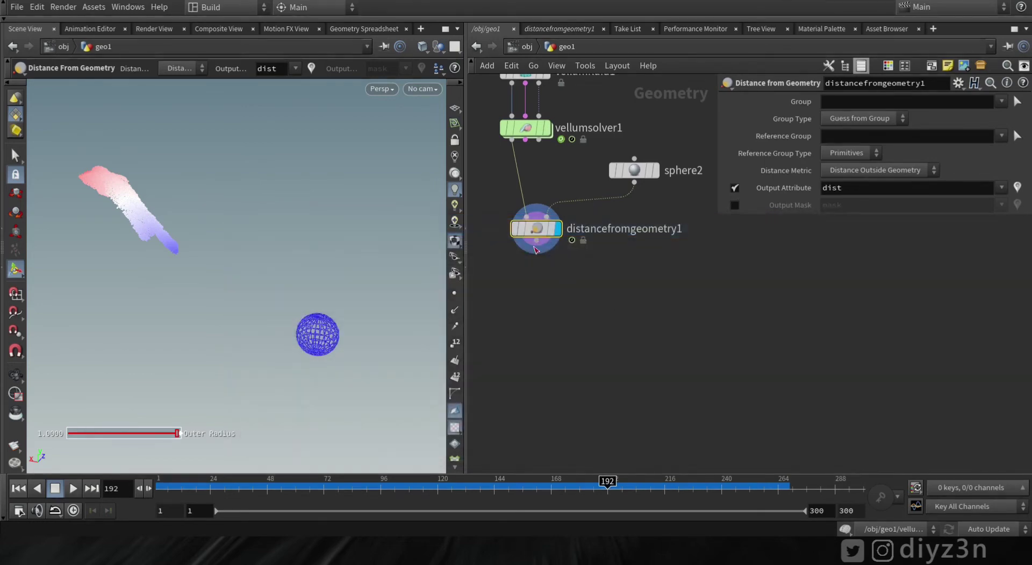
# Add a Sort node below the distance node and open its Geometry Spreadsheet
pyautogui.click(537, 263)
pyautogui.press('Tab')
pyautogui.write('sort')
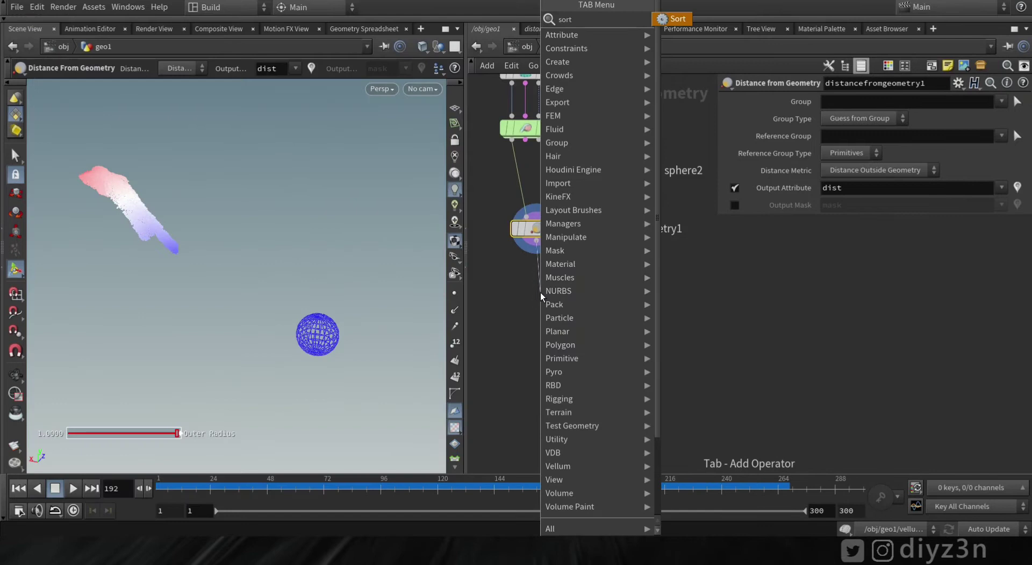
pyautogui.click(676, 22)
pyautogui.click(535, 284)
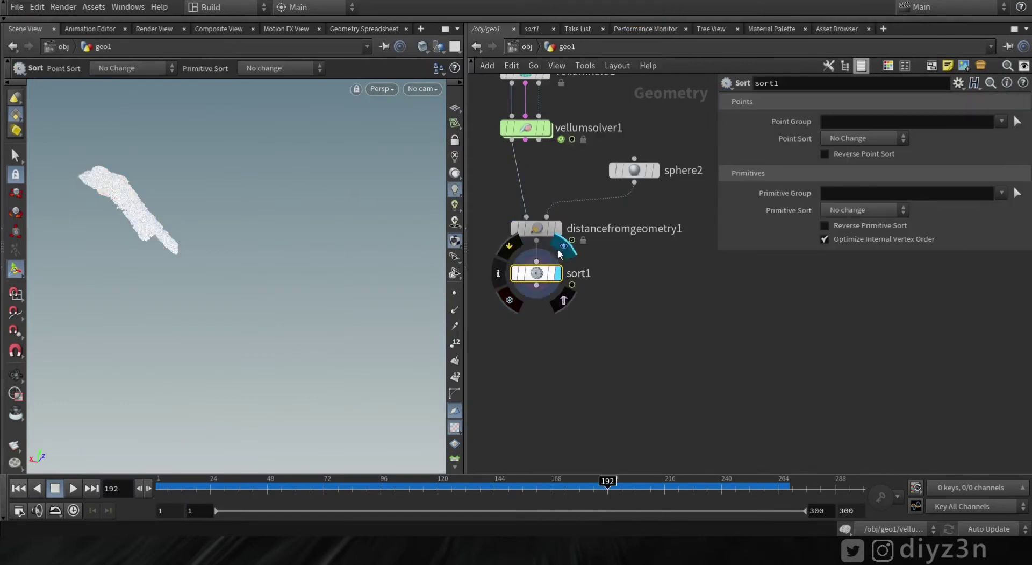
pyautogui.rightClick(535, 284)
pyautogui.click(607, 352)
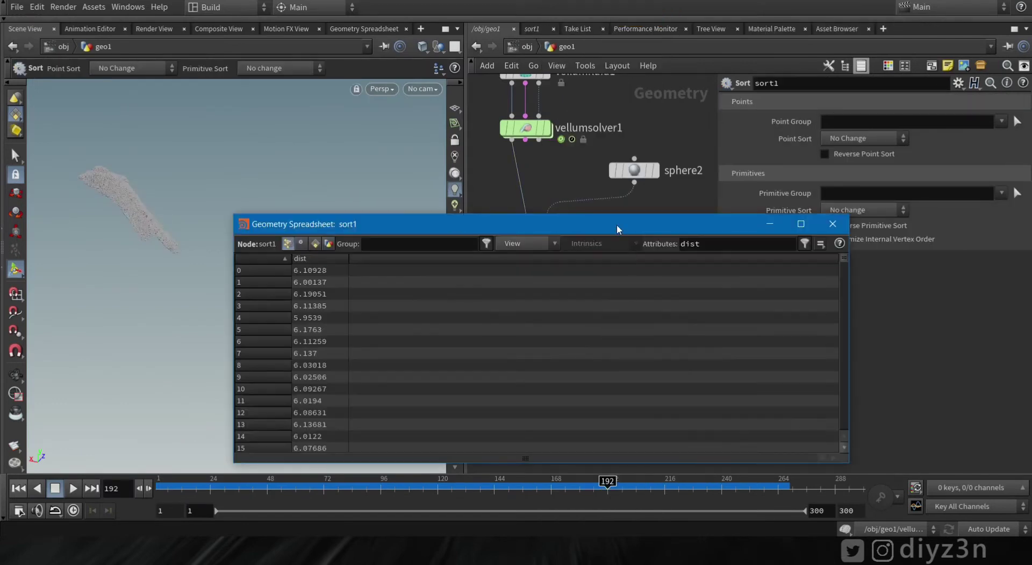
pyautogui.moveTo(848, 339); pyautogui.dragTo(433, 339)
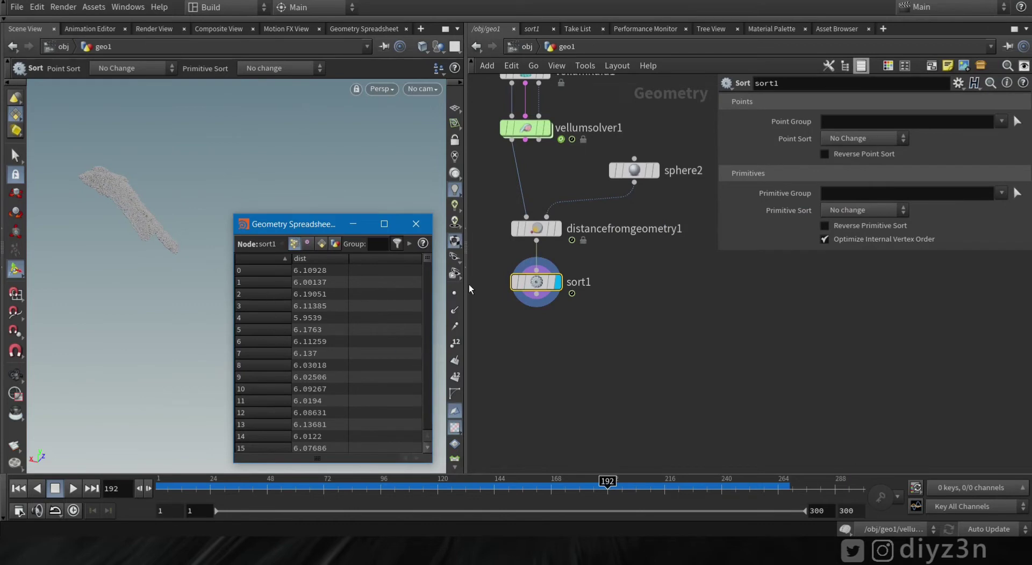
# Set Point Sort to By Attribute on dist, check the order, and close the spreadsheet
pyautogui.click(865, 139)
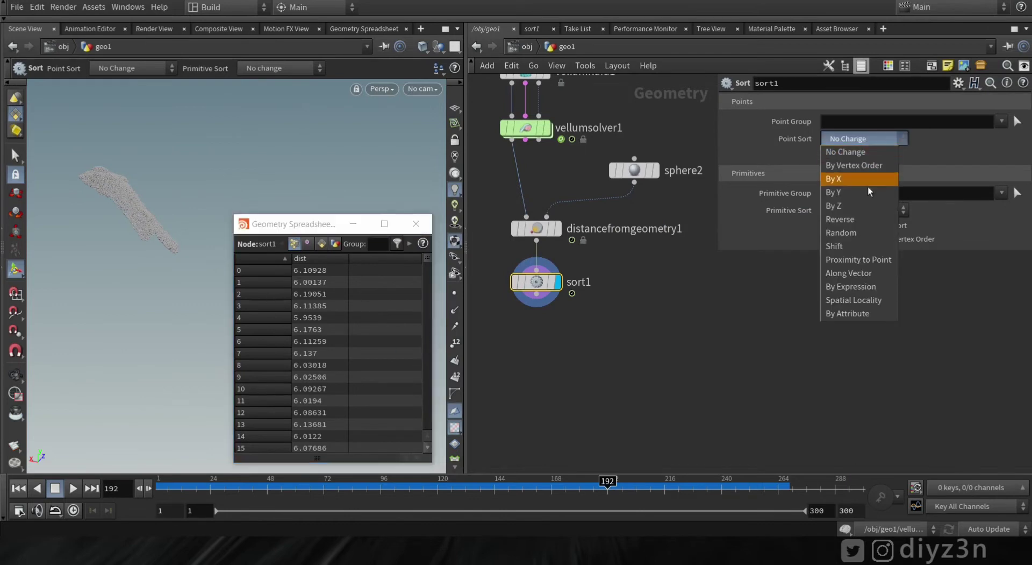
pyautogui.click(873, 313)
pyautogui.click(1017, 155)
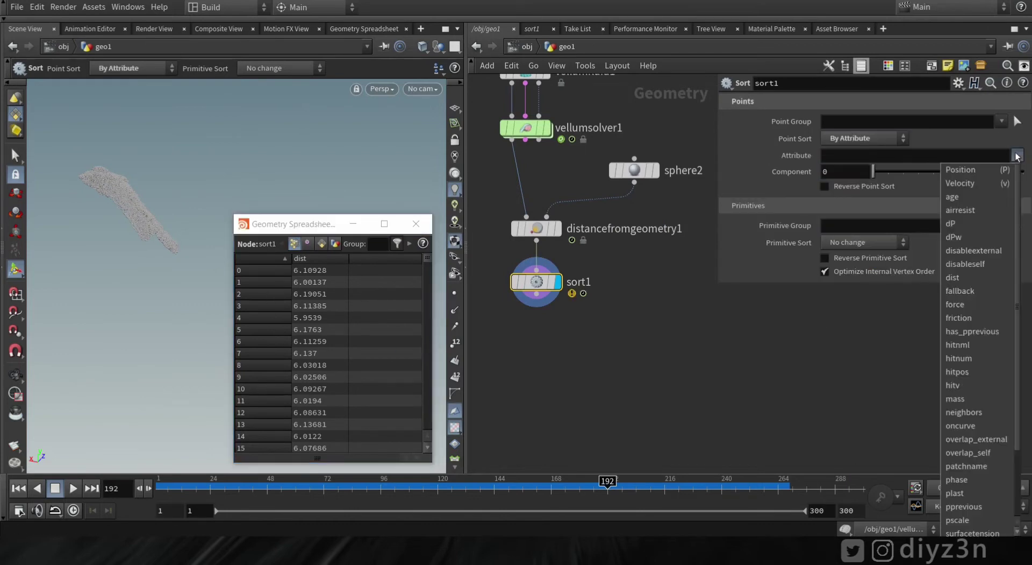
pyautogui.click(964, 276)
pyautogui.click(426, 259)
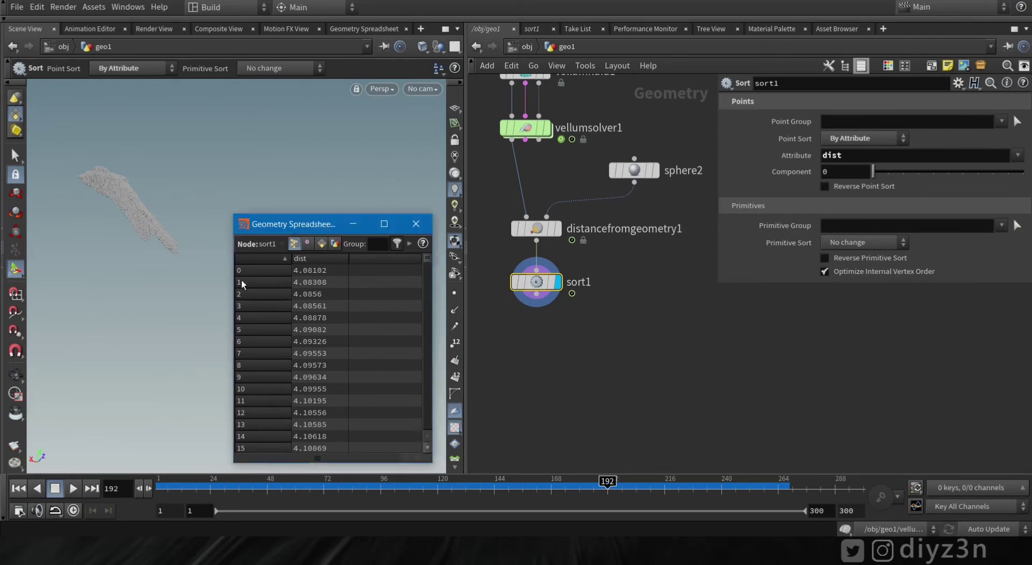
pyautogui.moveTo(425, 259)
pyautogui.mouseDown()
pyautogui.moveTo(435, 341)
pyautogui.moveTo(420, 447)
pyautogui.moveTo(411, 256)
pyautogui.mouseUp()
pyautogui.click(409, 229)
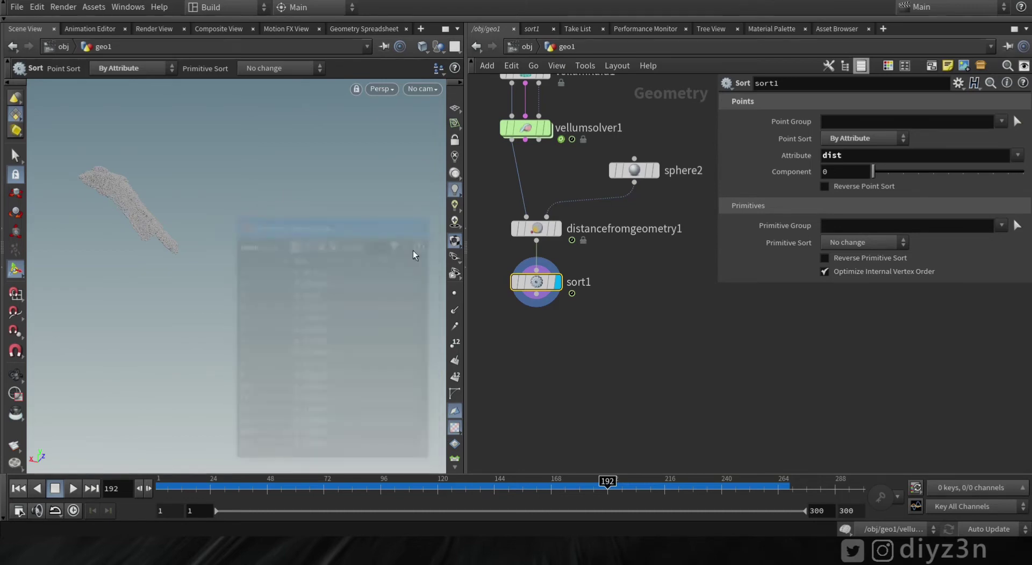
pyautogui.click(536, 295)
# Add a Group by Range node wired below sort1 with Group Type set to Points
pyautogui.click(543, 369)
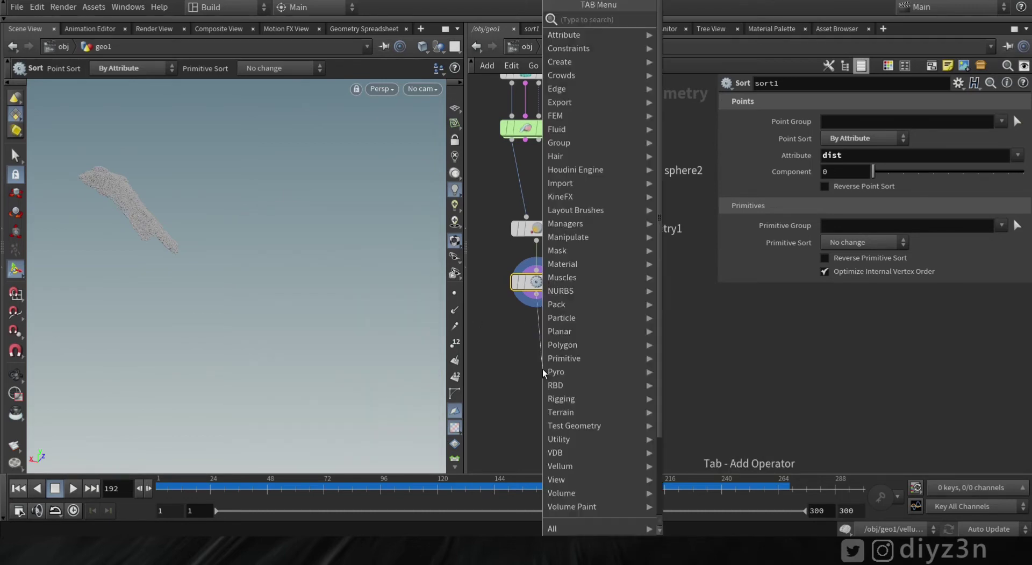
pyautogui.write('range')
pyautogui.click(691, 24)
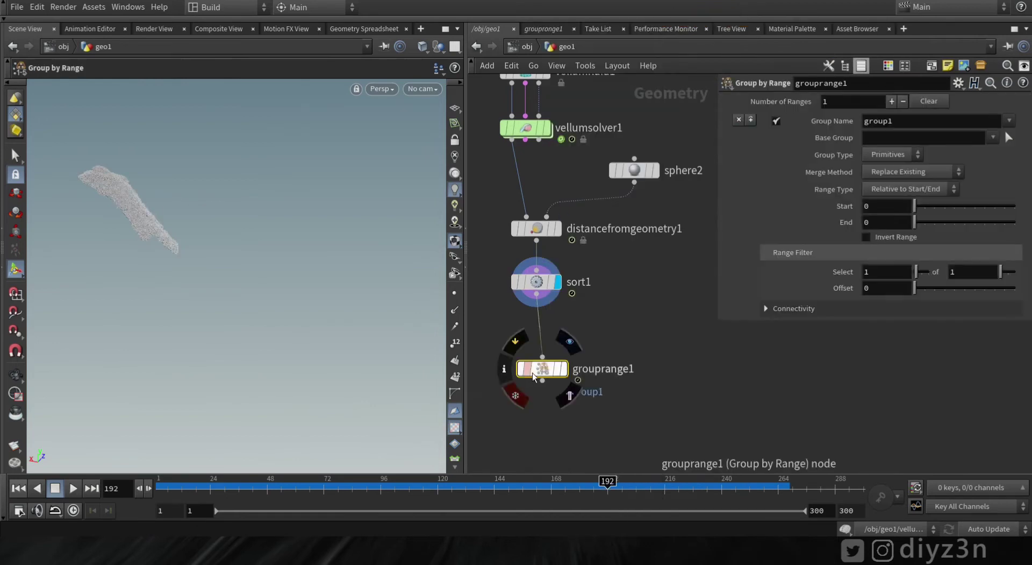
pyautogui.click(537, 322)
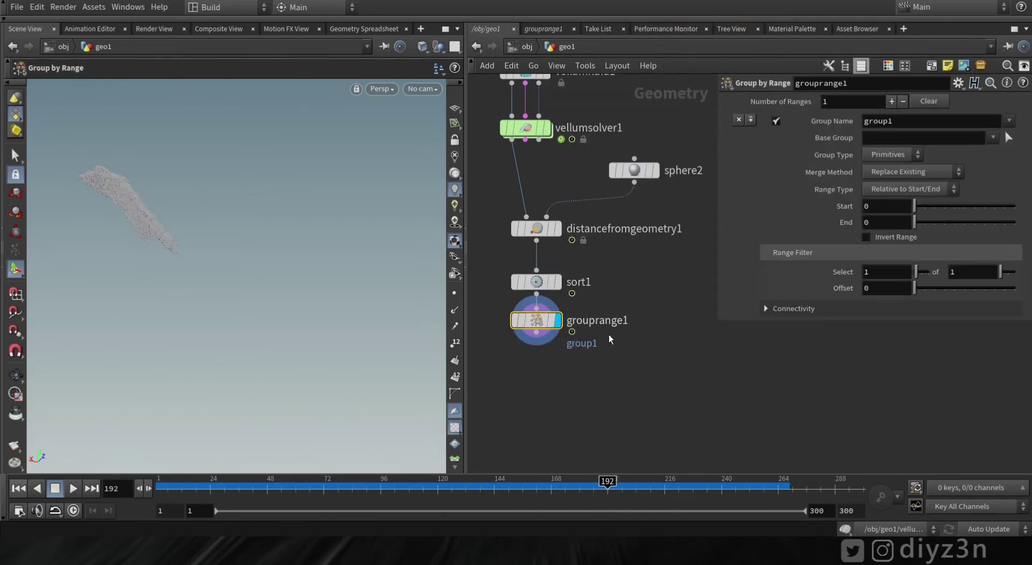
pyautogui.click(888, 159)
pyautogui.click(887, 168)
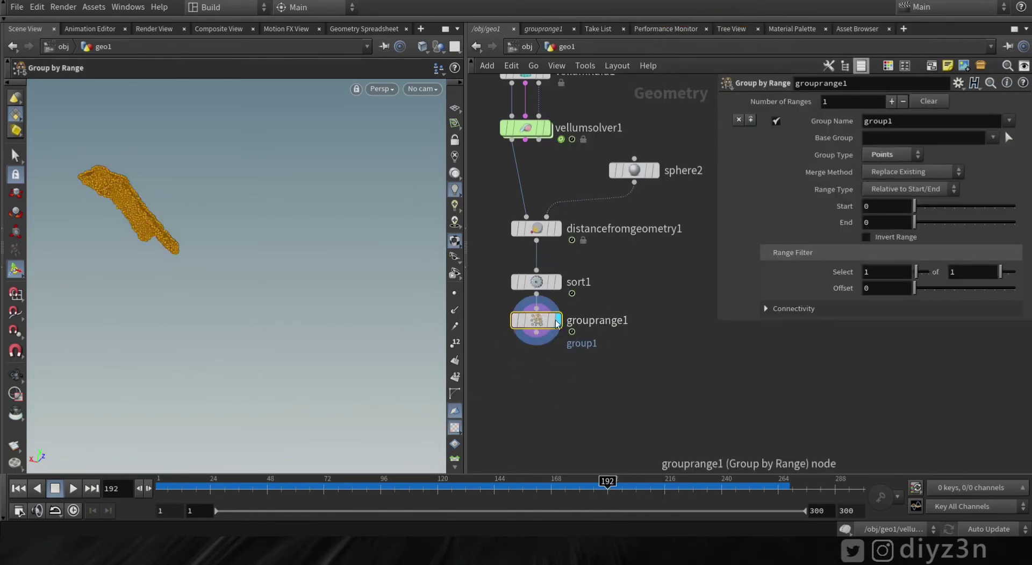
pyautogui.rightClick(529, 320)
# Set the range End to 1000 and the Range Type to Start/End
pyautogui.click(888, 222)
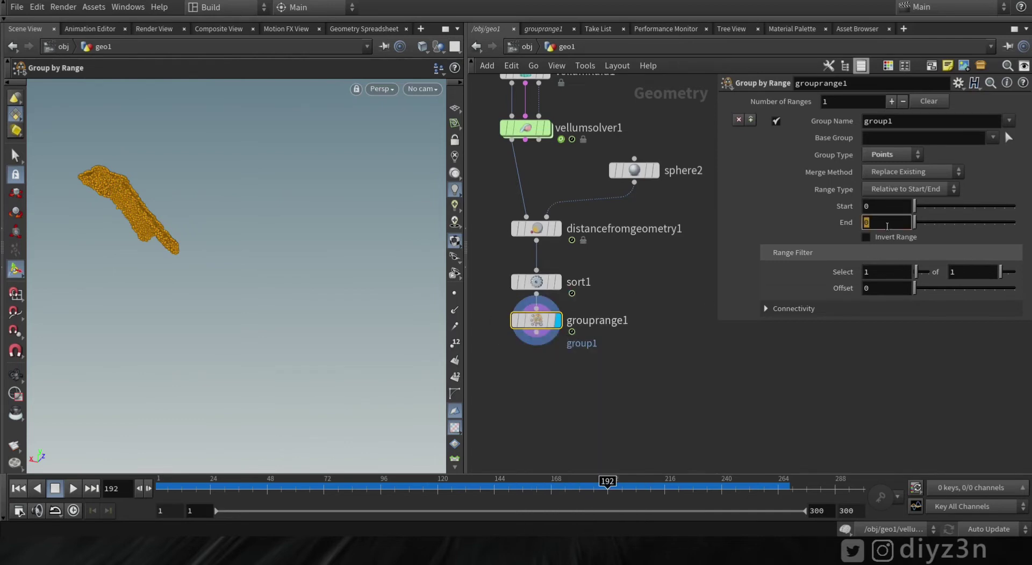
pyautogui.write('1000')
pyautogui.press('Return')
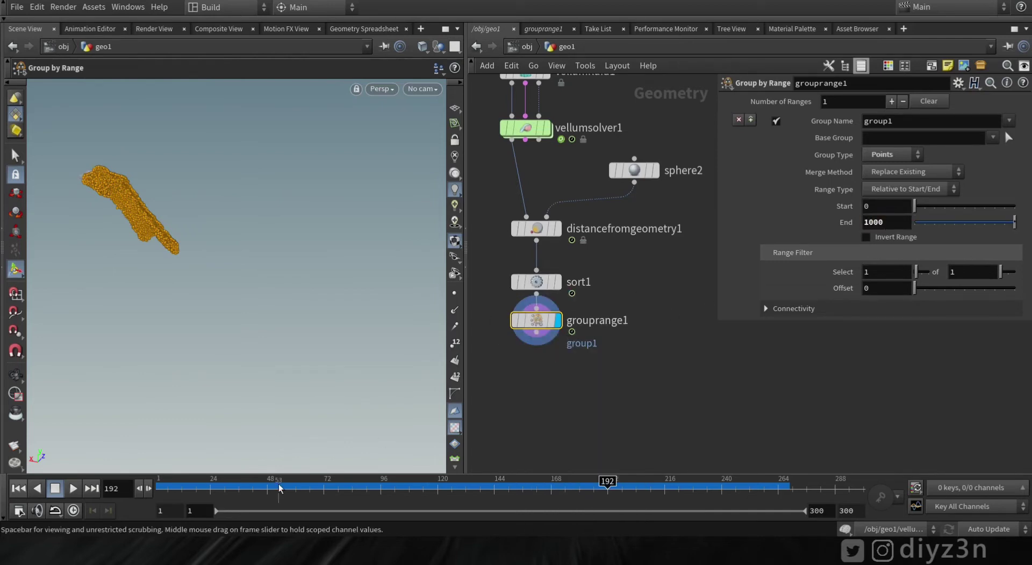
pyautogui.click(912, 189)
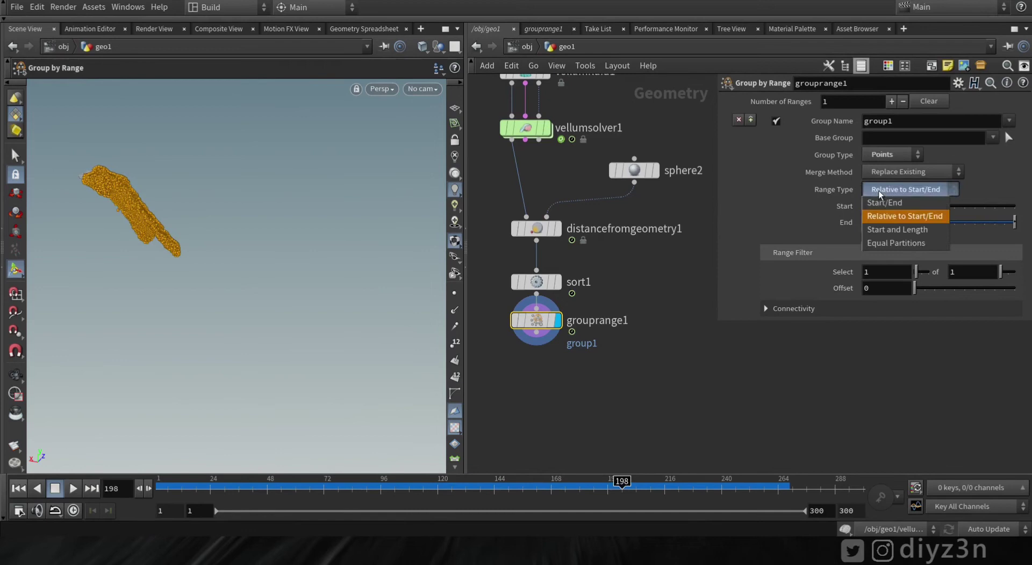
pyautogui.click(889, 205)
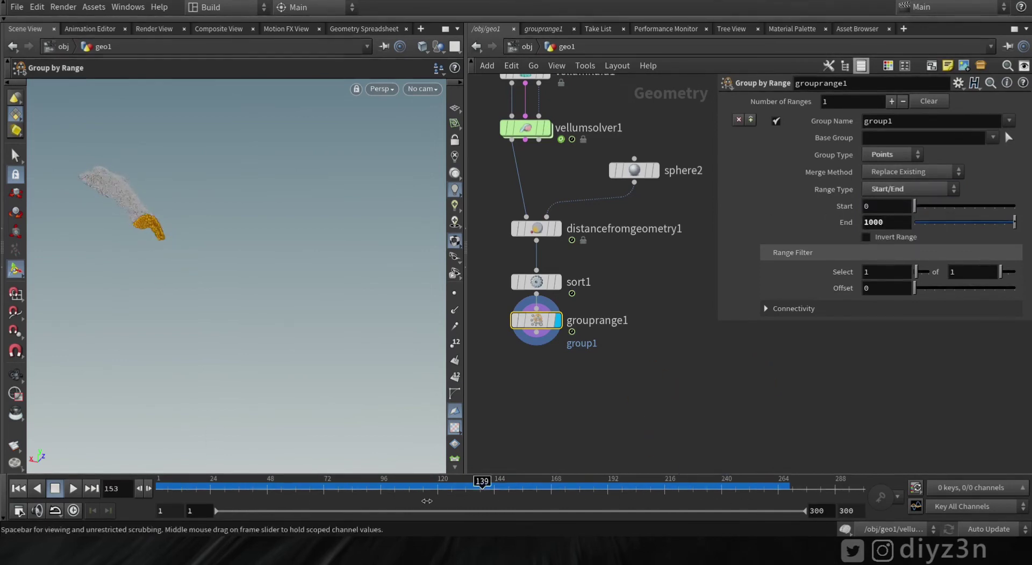
# Raise the End value to 3500 and scrub the timeline to check the grouped tip
pyautogui.press('Escape')
pyautogui.moveTo(240, 250); pyautogui.dragTo(237, 220)
pyautogui.press('Return')
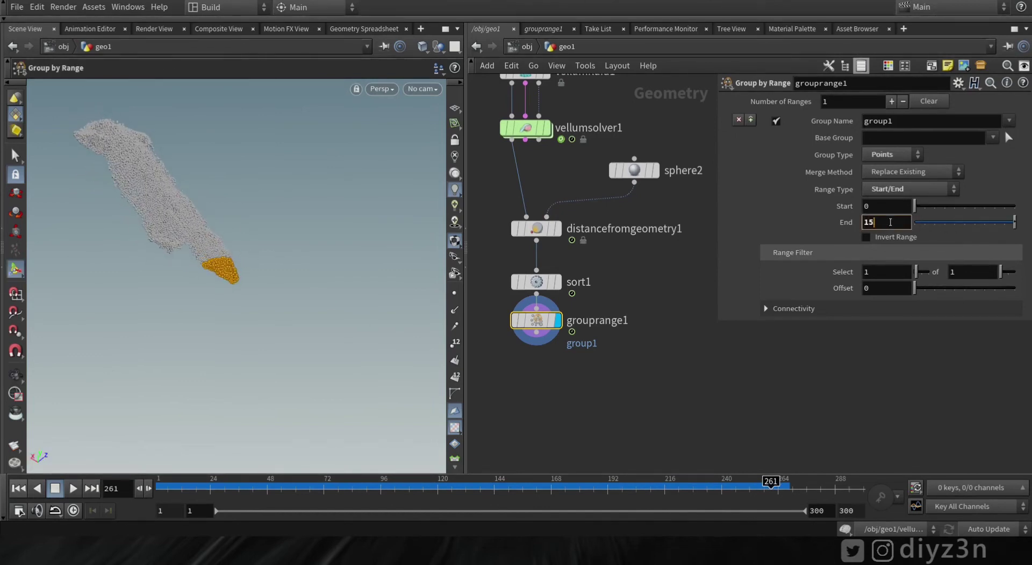
pyautogui.doubleClick(890, 221)
pyautogui.write('3500')
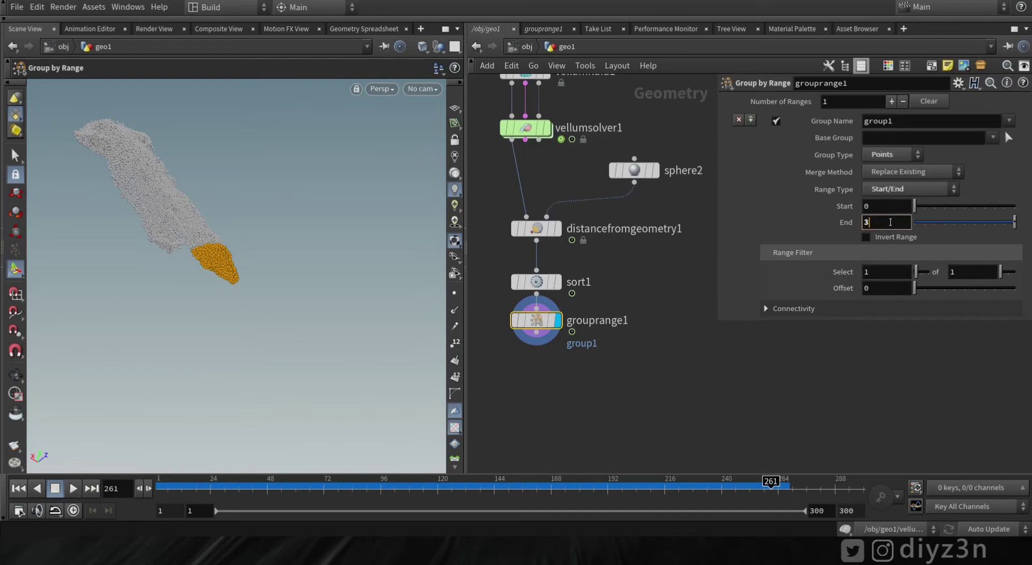
pyautogui.press('Return')
pyautogui.moveTo(161, 489); pyautogui.dragTo(783, 488)
pyautogui.press('Escape')
# Add a Delete node wired below grouprange1
pyautogui.press('Return')
pyautogui.click(536, 331)
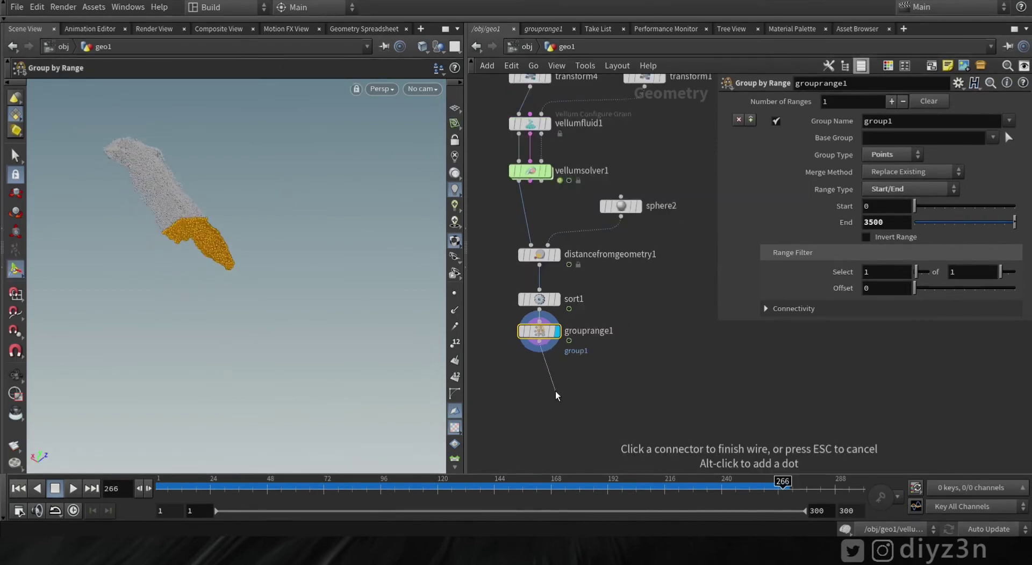
pyautogui.press('Tab')
pyautogui.write('de')
pyautogui.click(698, 18)
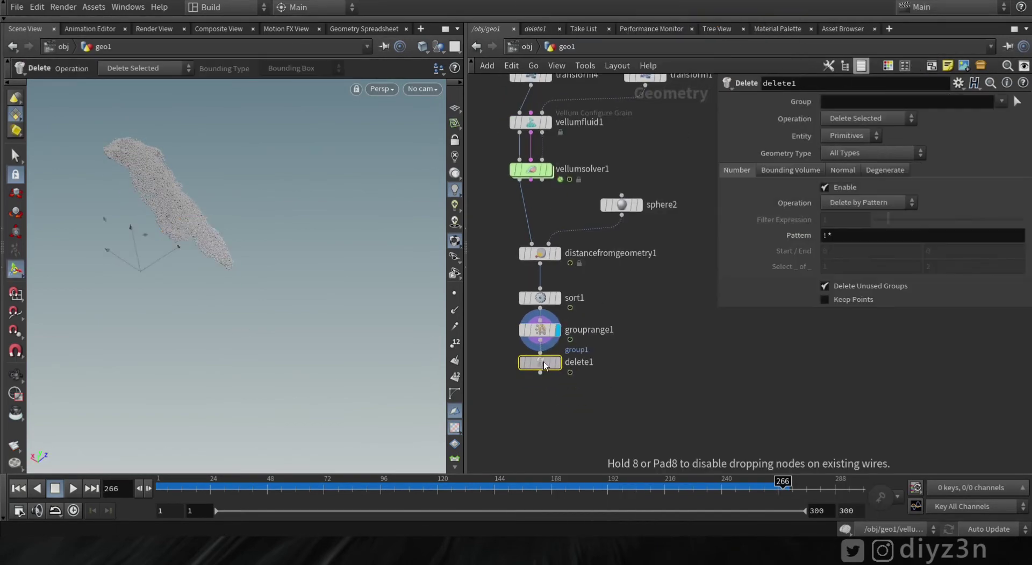
pyautogui.click(540, 365)
pyautogui.scroll(3, 599, 398)
pyautogui.scroll(2, 538, 379)
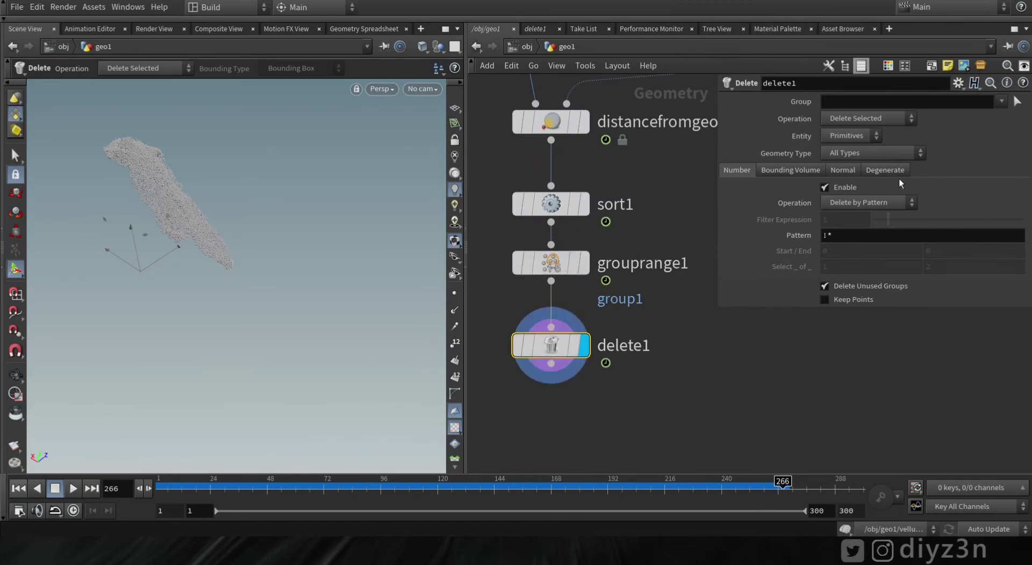
# Set delete1 to Points on group1 with the Delete Non-Selected operation
pyautogui.click(994, 110)
pyautogui.click(879, 135)
pyautogui.click(850, 153)
pyautogui.click(1002, 101)
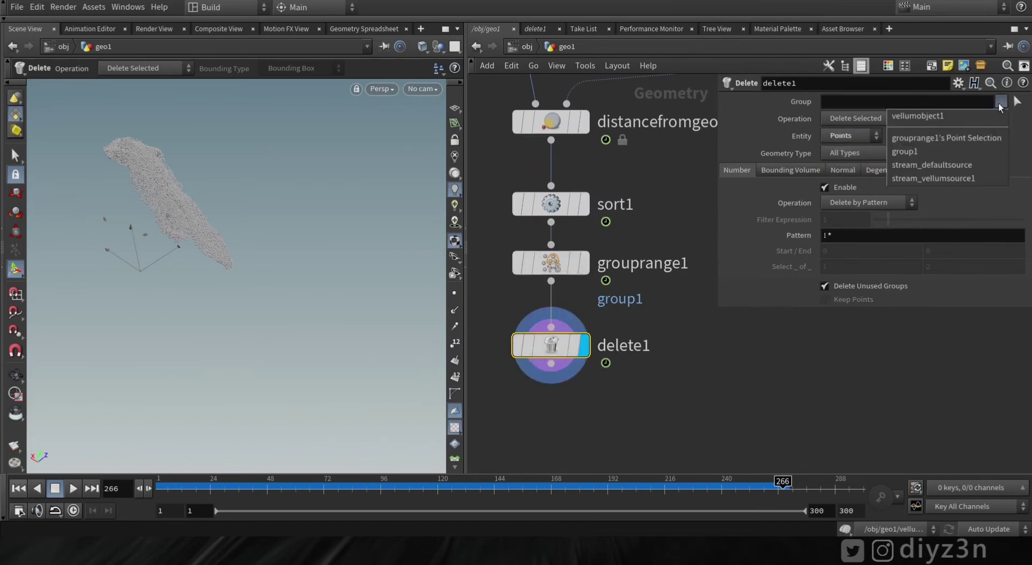
pyautogui.click(914, 152)
pyautogui.click(871, 119)
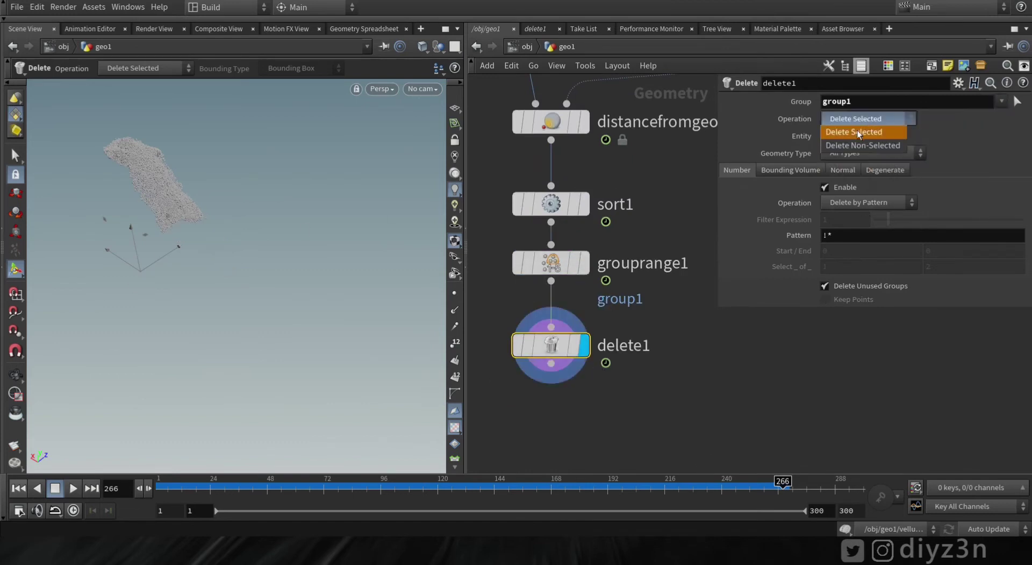
pyautogui.click(860, 131)
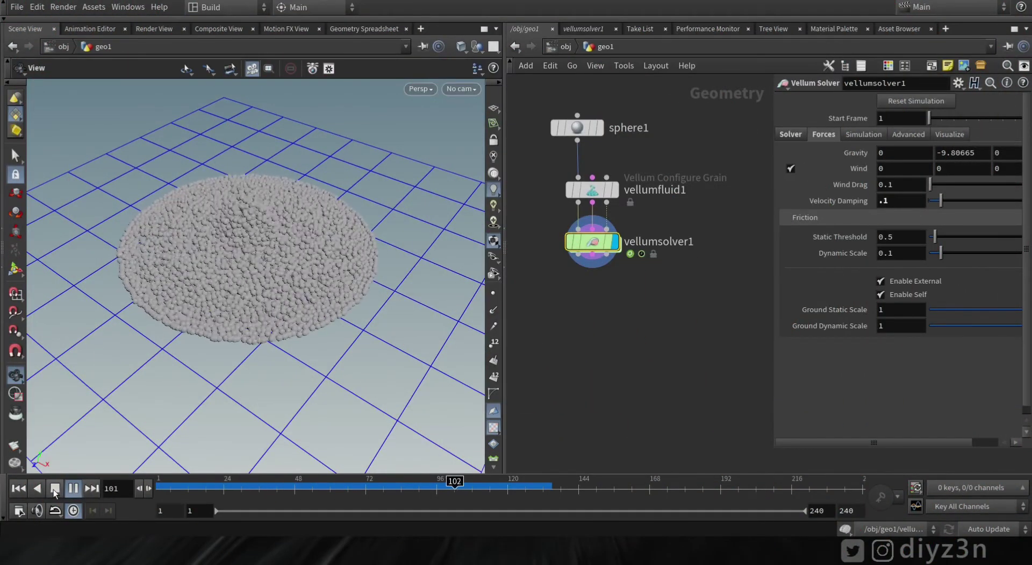
# Stop playback, dive into the Vellum solver to reposition vellumsource1, then return to geo1
pyautogui.click(54, 487)
pyautogui.doubleClick(593, 242)
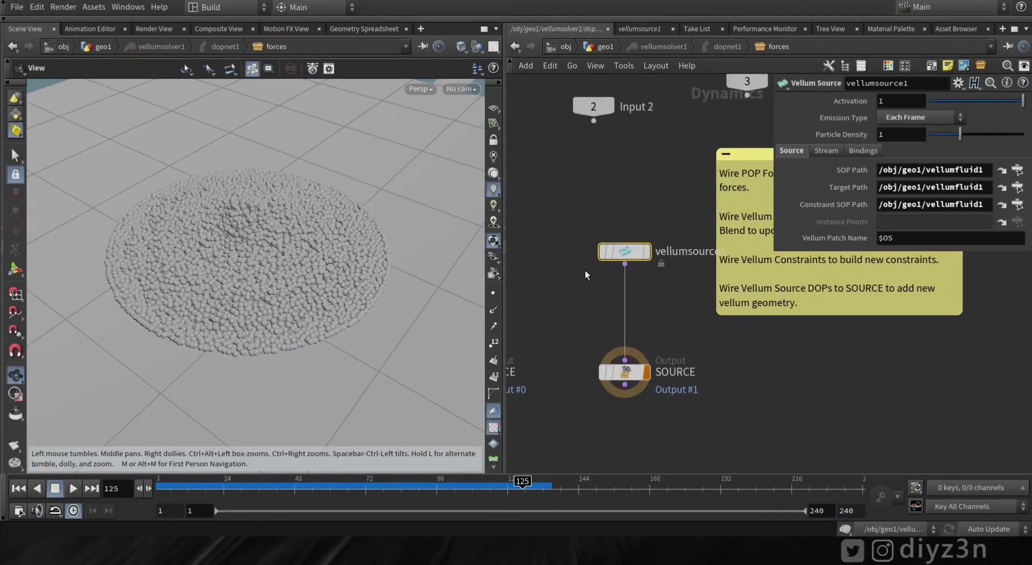
pyautogui.moveTo(618, 251)
pyautogui.mouseDown()
pyautogui.moveTo(591, 249)
pyautogui.moveTo(609, 248)
pyautogui.mouseUp()
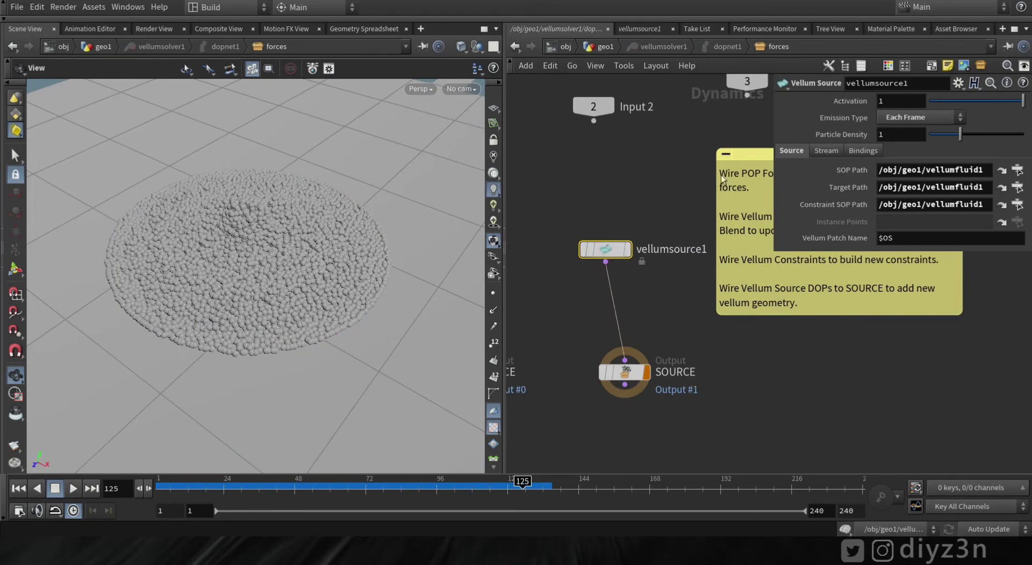
pyautogui.click(605, 47)
# Play the grain simulation briefly, stop it, and rewind to frame 1
pyautogui.click(74, 487)
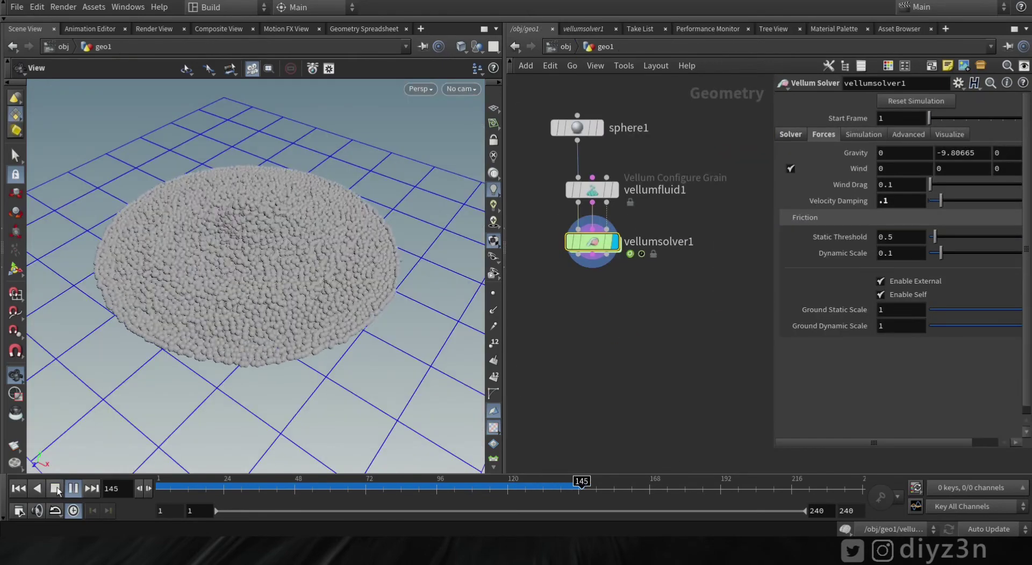
pyautogui.click(55, 489)
pyautogui.click(18, 488)
pyautogui.moveTo(578, 270); pyautogui.dragTo(566, 257, button='middle')
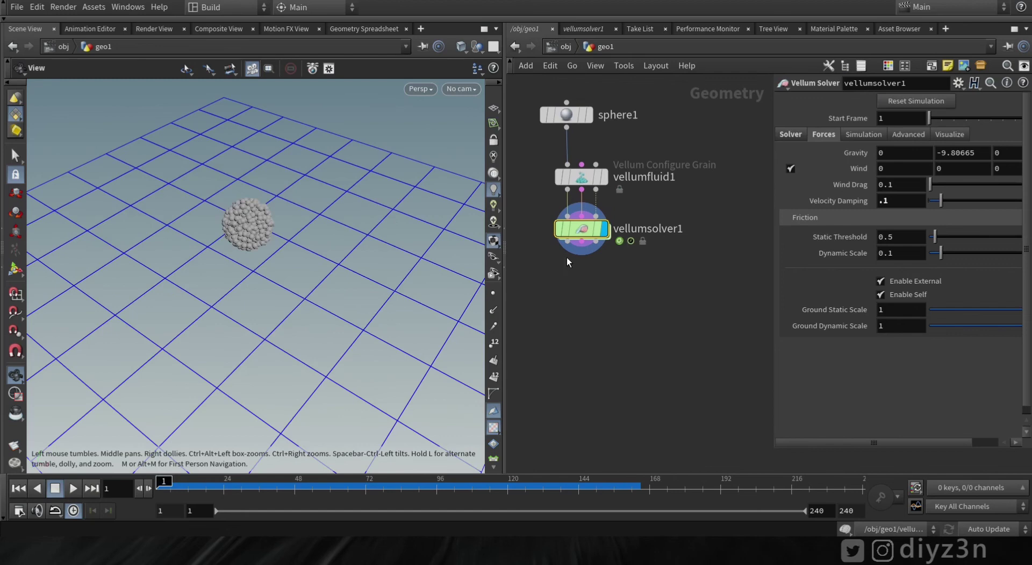